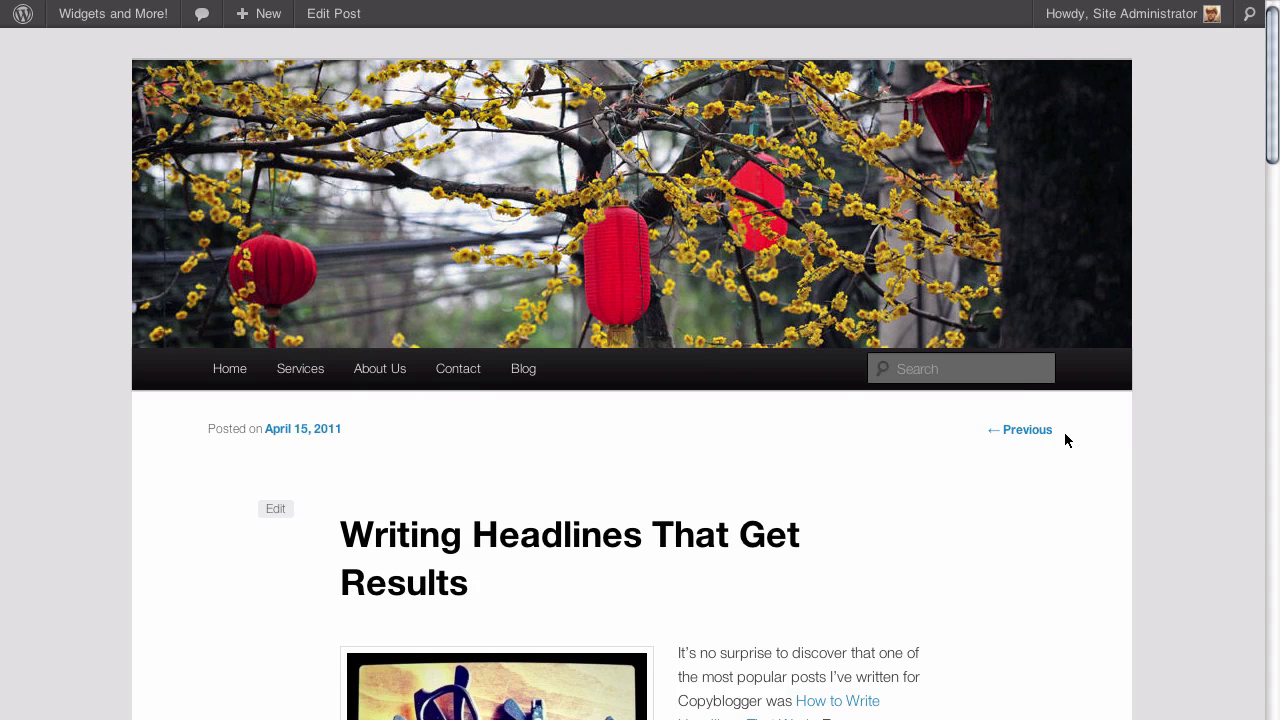
# Examine the bold webinar call-to-action paragraph and its Register Now link in the published post "Writing Headlines That Get Results"
pyautogui.scroll(-6, 1072, 436)
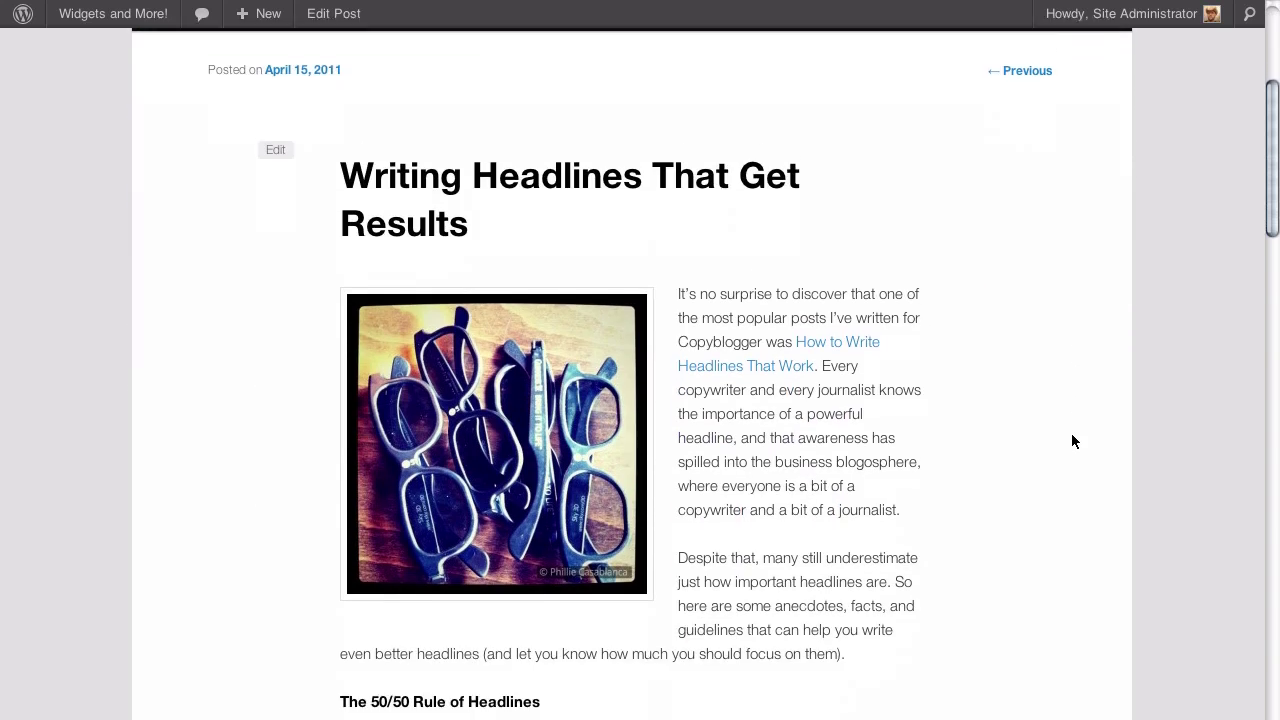
pyautogui.scroll(-4, 1072, 441)
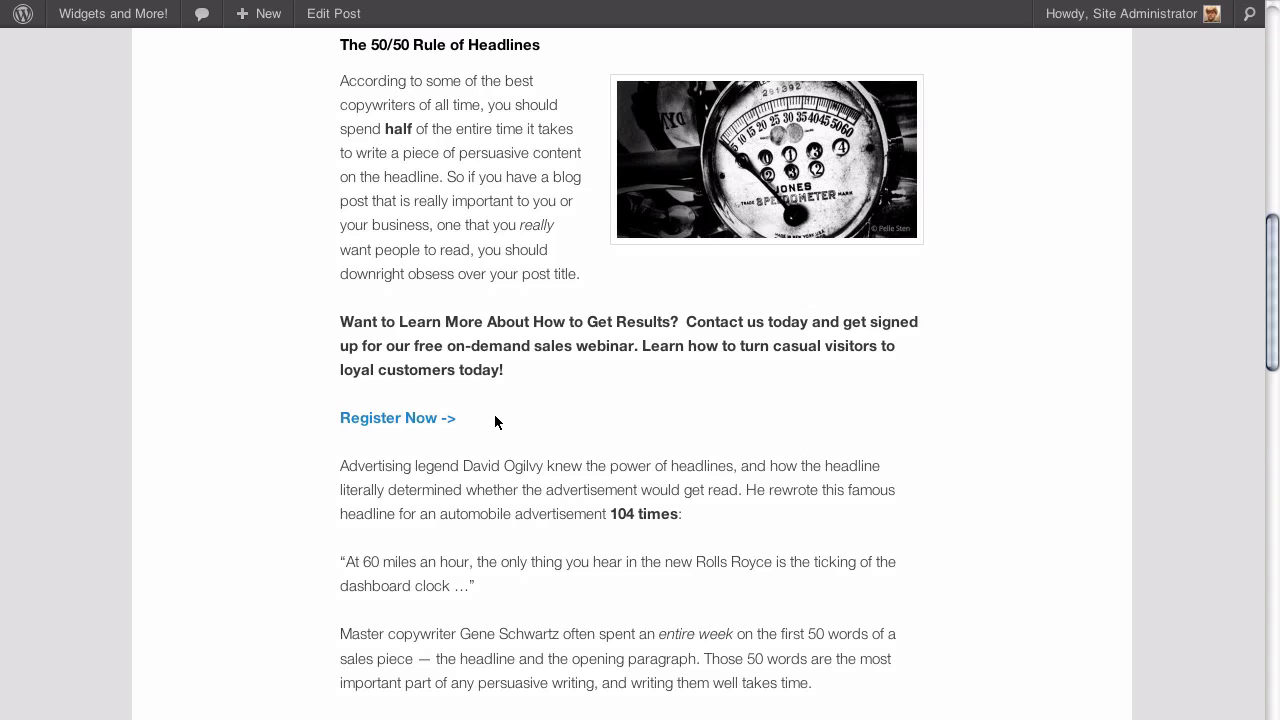
pyautogui.moveTo(469, 416); pyautogui.dragTo(337, 332)
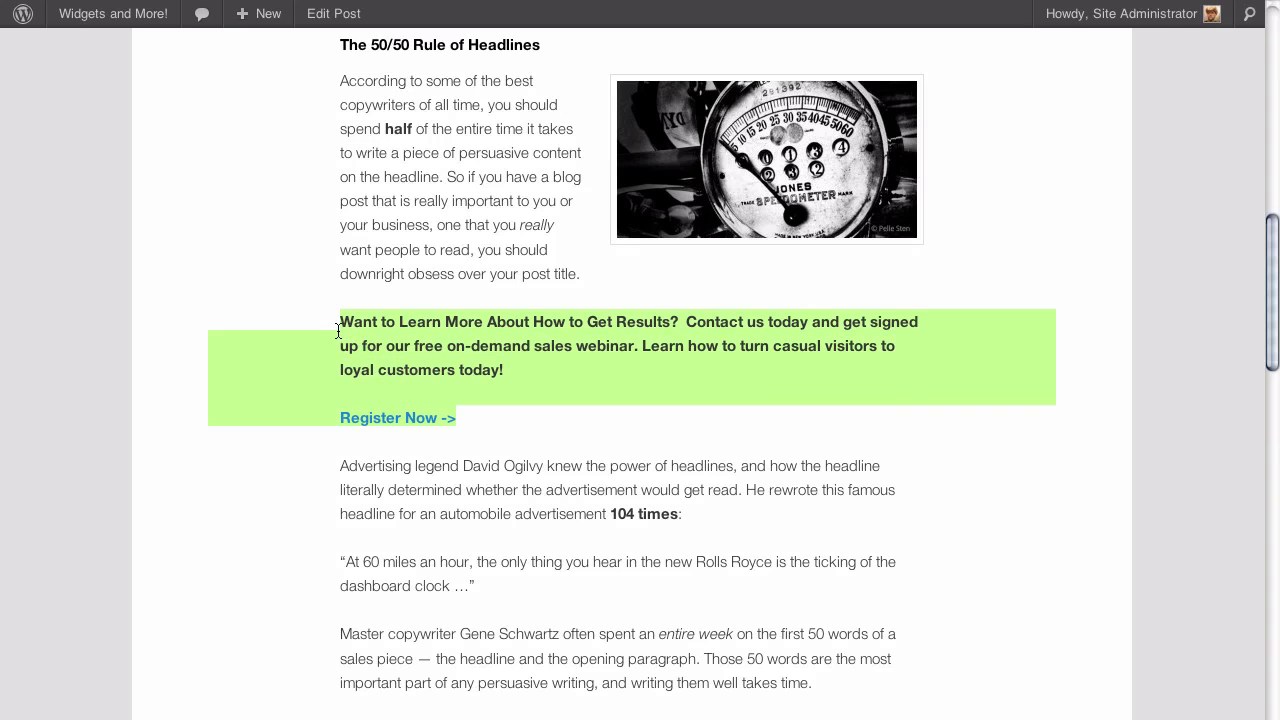
pyautogui.click(485, 432)
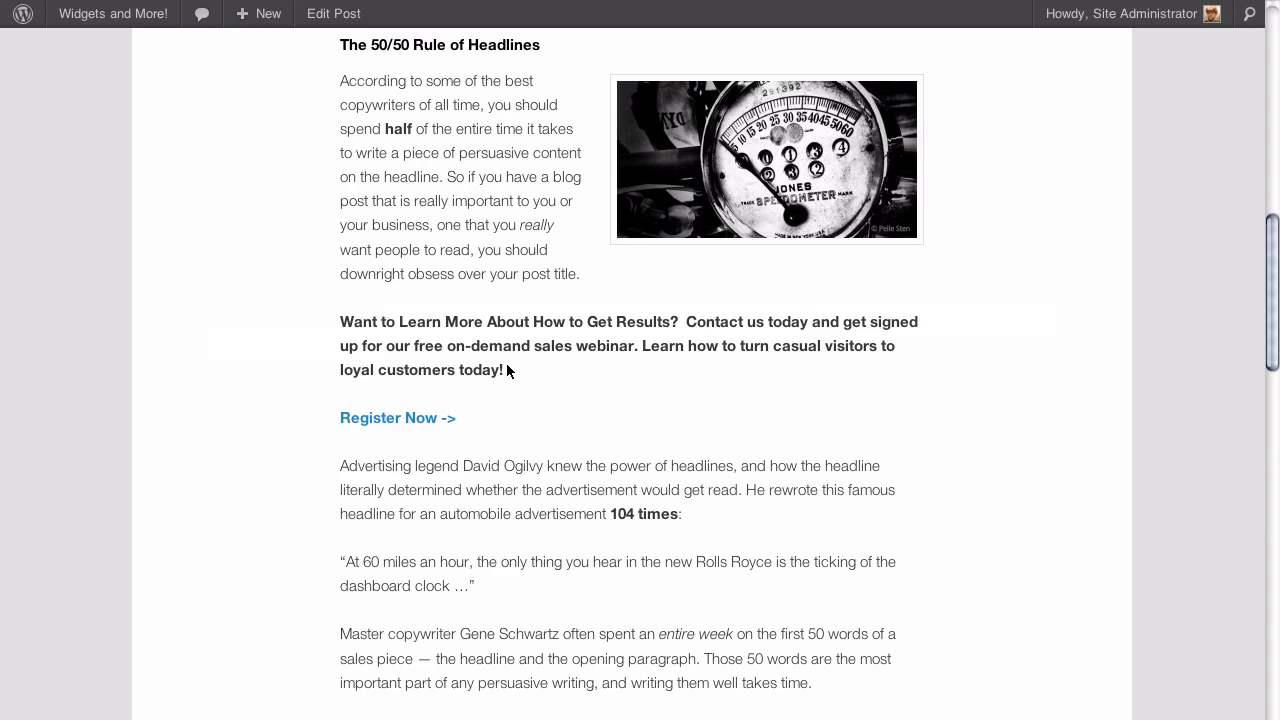
pyautogui.moveTo(505, 368); pyautogui.dragTo(340, 322)
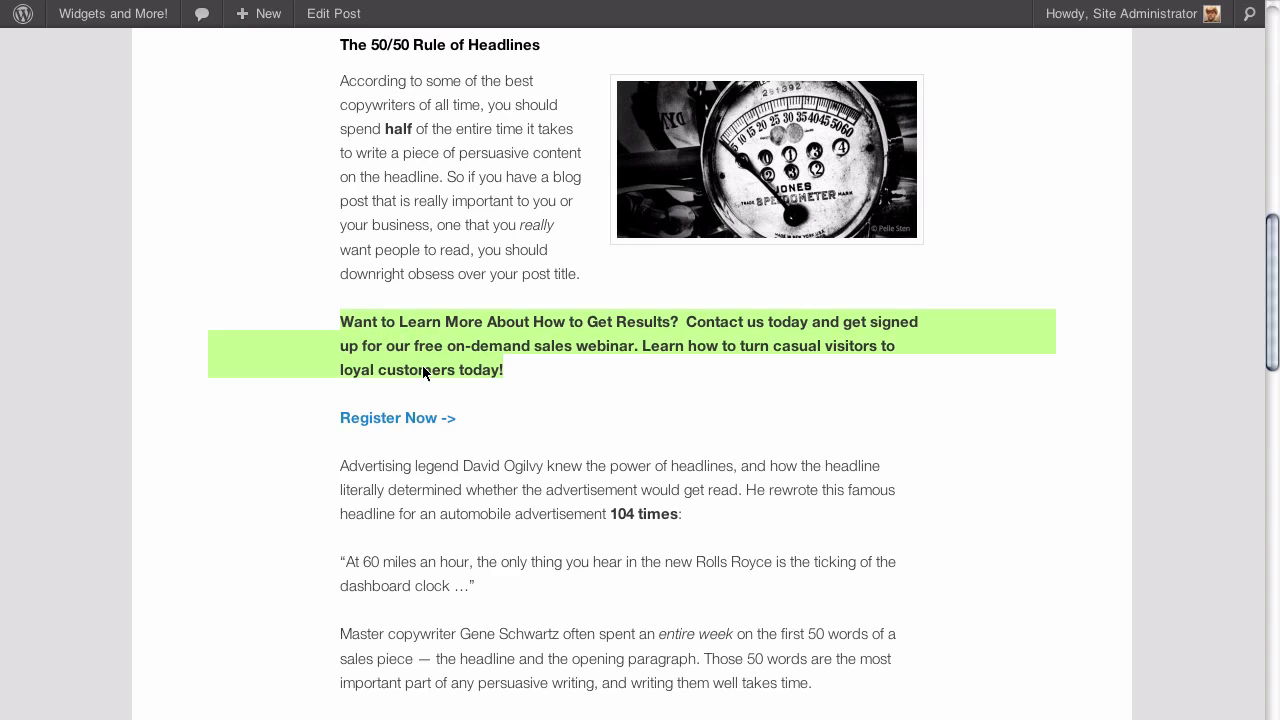
pyautogui.click(466, 400)
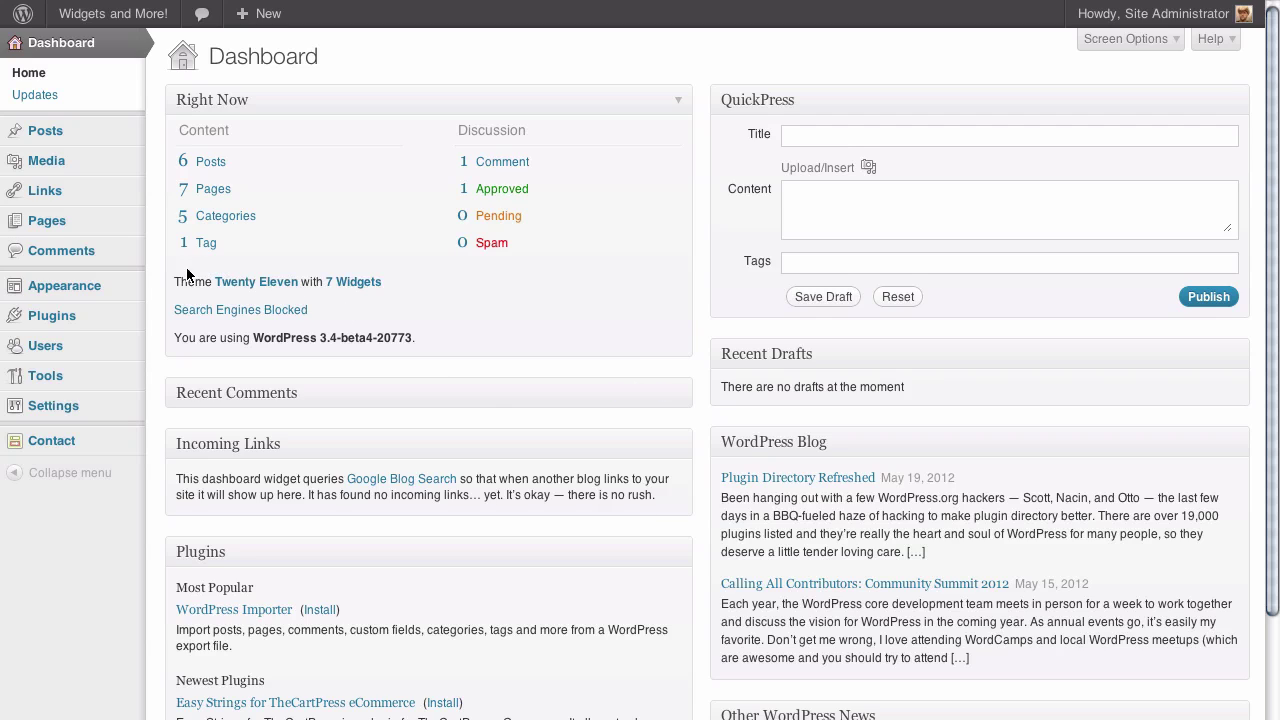
# Search the installable plugins for "MCE Table Buttons"
pyautogui.moveTo(96, 320)
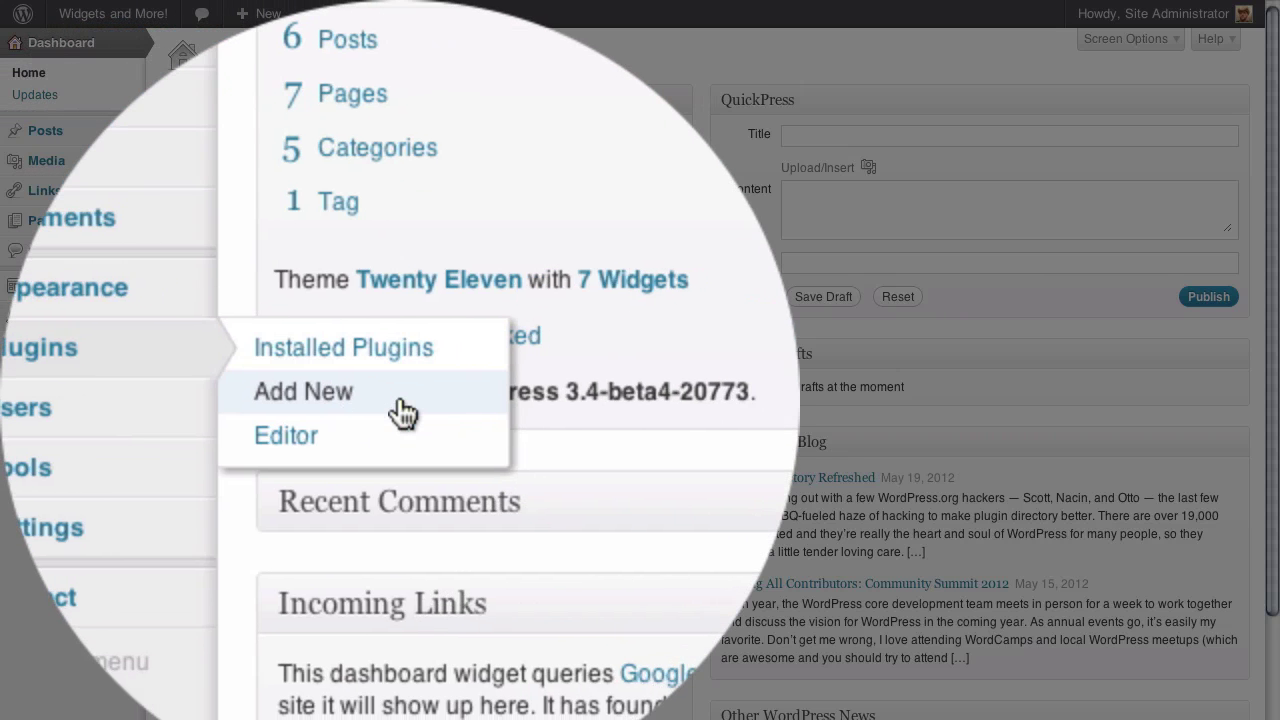
pyautogui.click(402, 405)
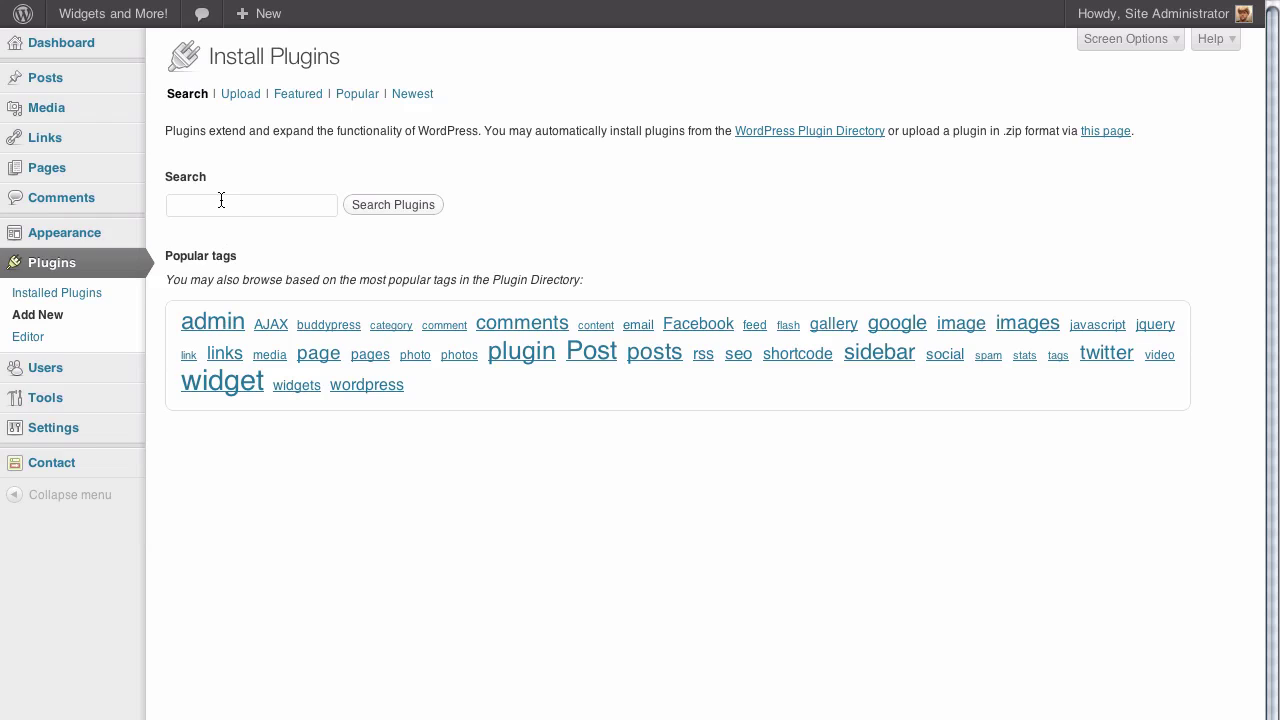
pyautogui.click(220, 203)
pyautogui.write('MCE Table Buttons')
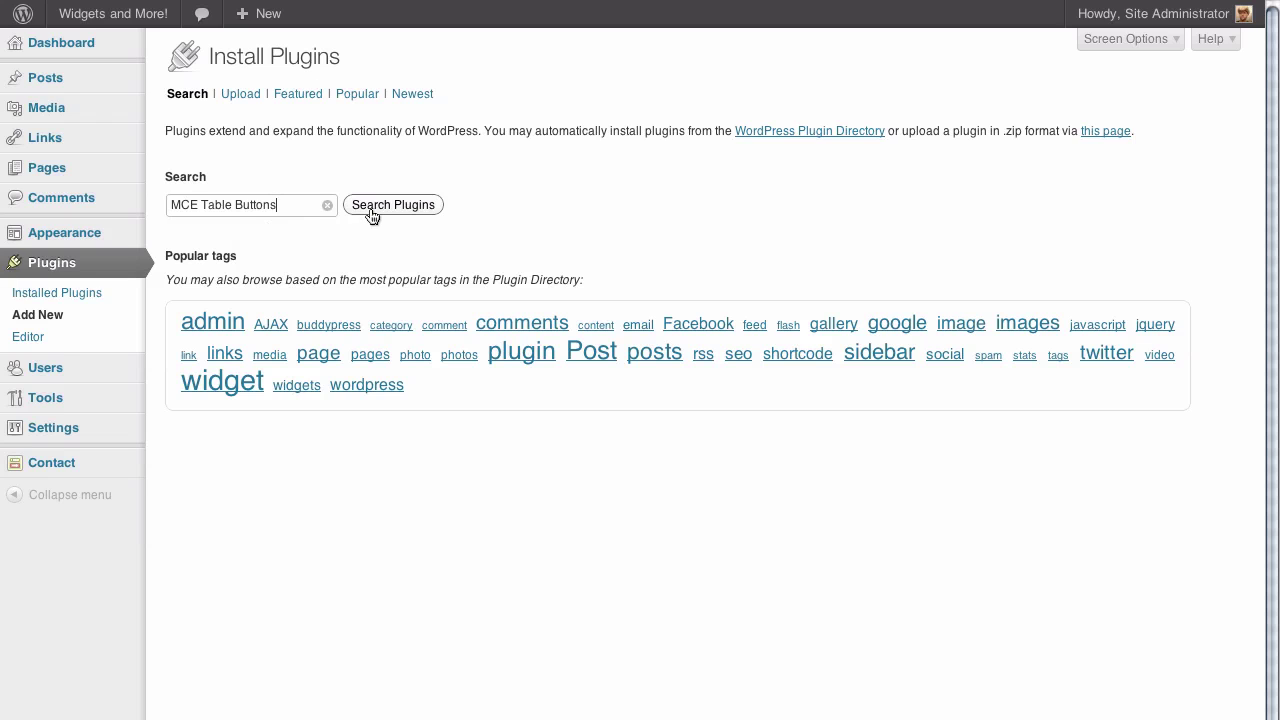
pyautogui.click(369, 209)
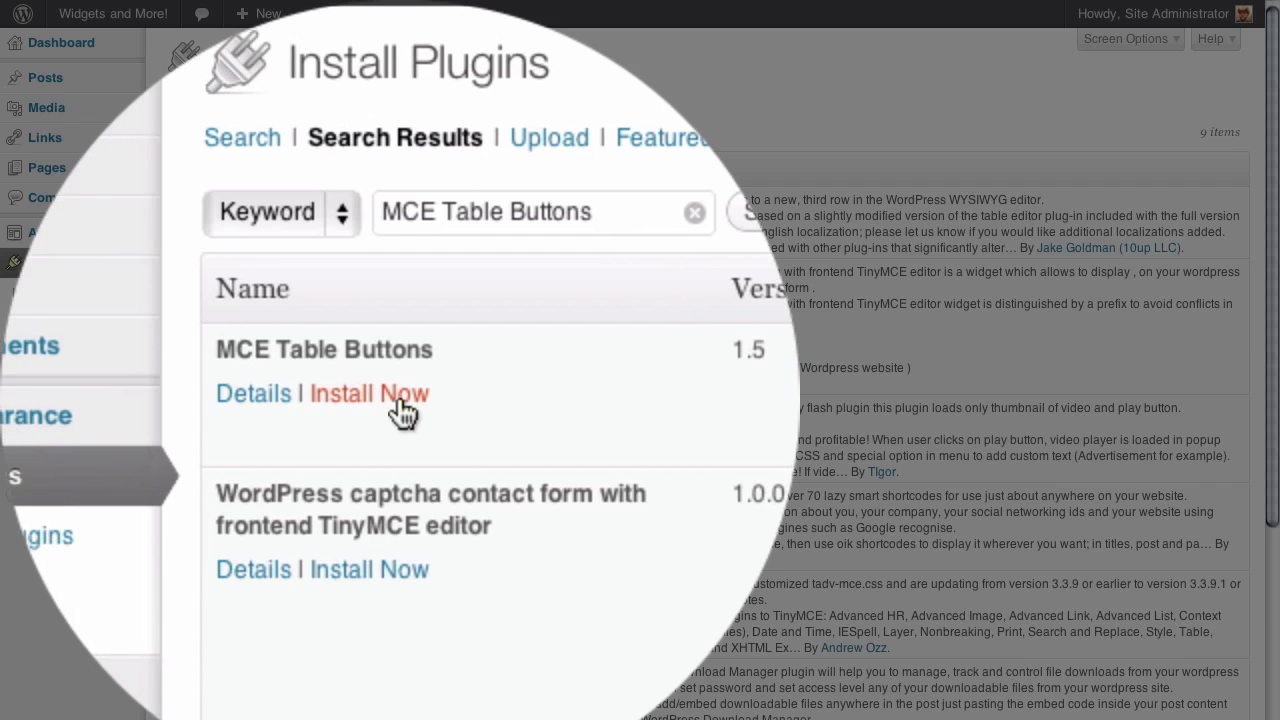
# Install the MCE Table Buttons plugin and activate it
pyautogui.click(400, 405)
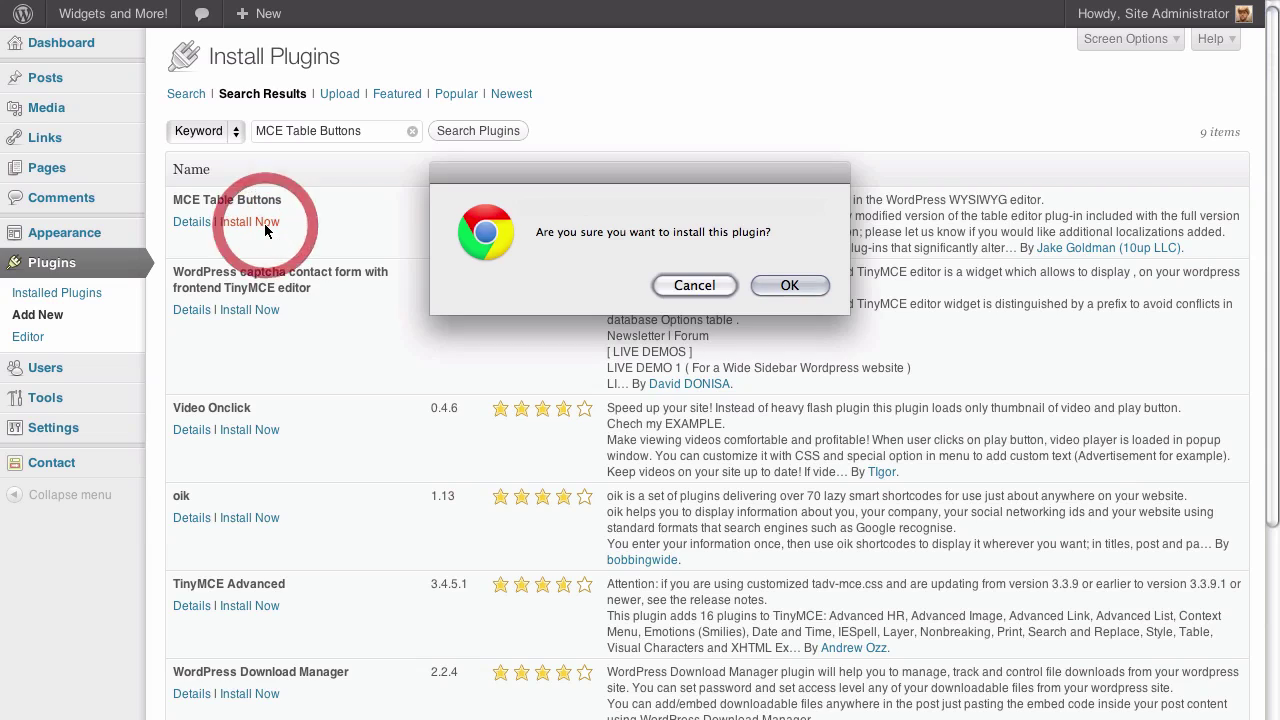
pyautogui.click(773, 287)
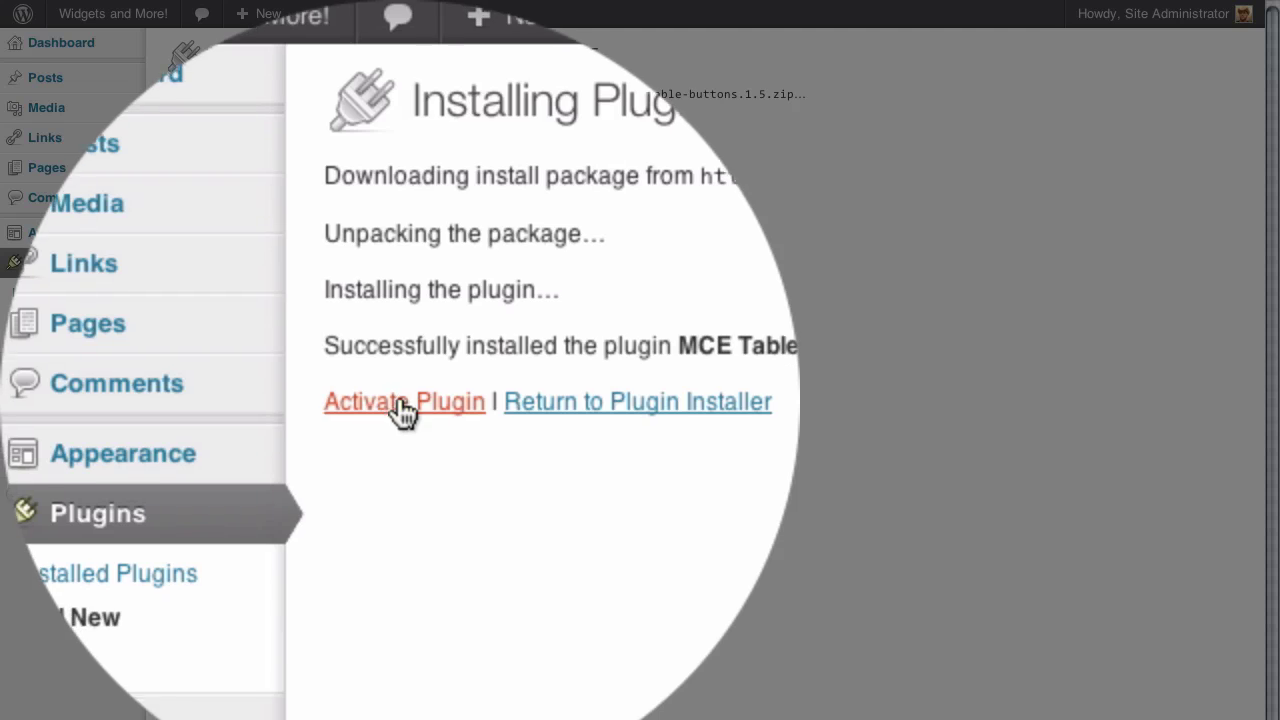
pyautogui.click(207, 208)
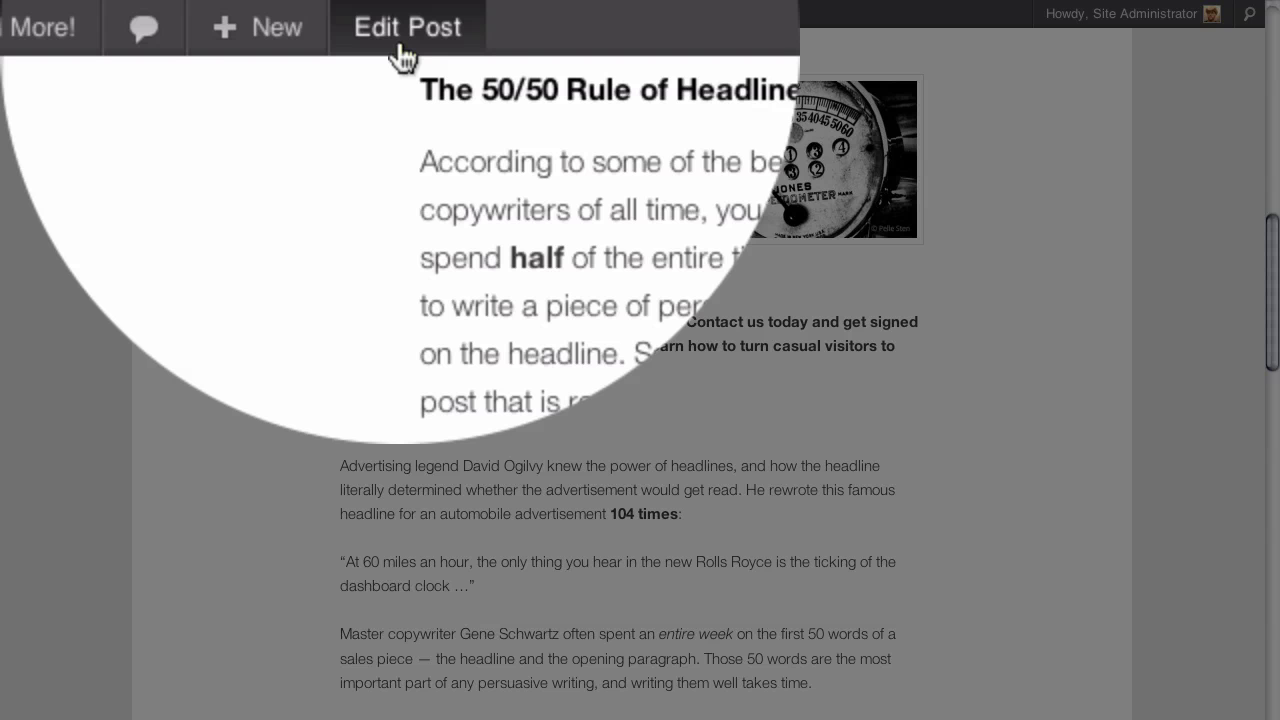
# Open the post "Writing Headlines That Get Results" for editing and make its content editor taller
pyautogui.click(402, 50)
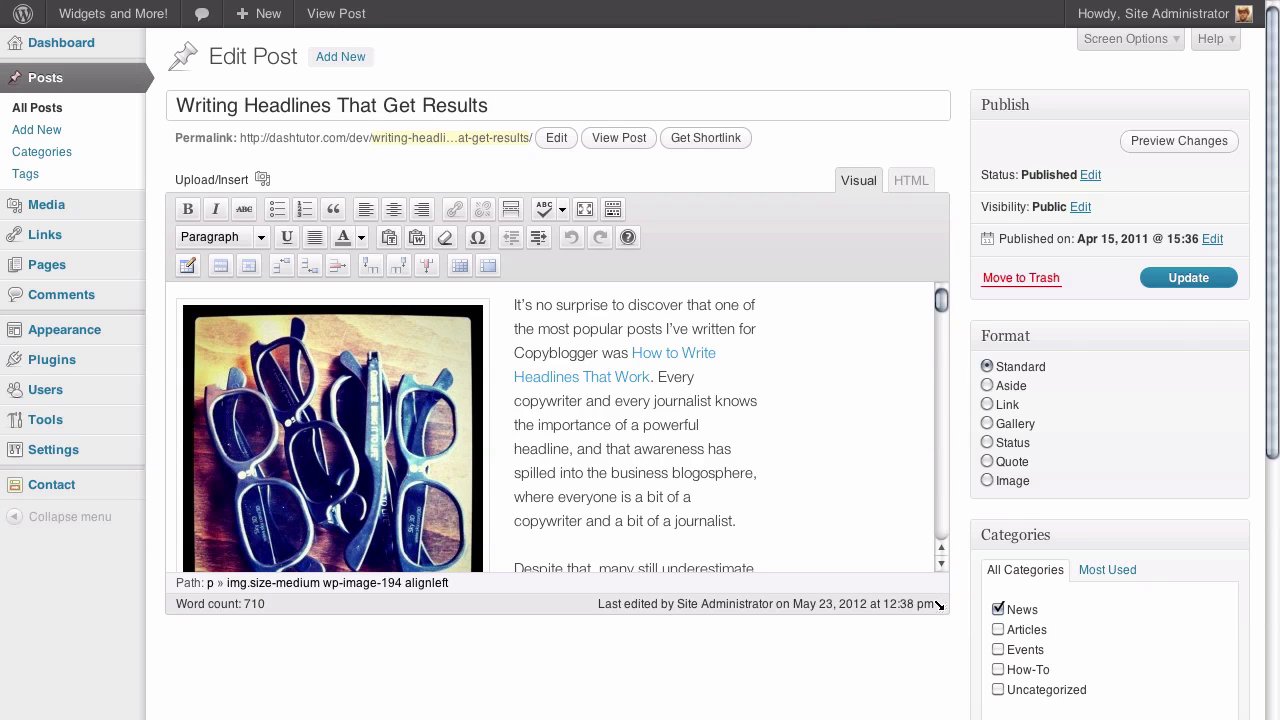
pyautogui.moveTo(938, 605); pyautogui.dragTo(943, 719)
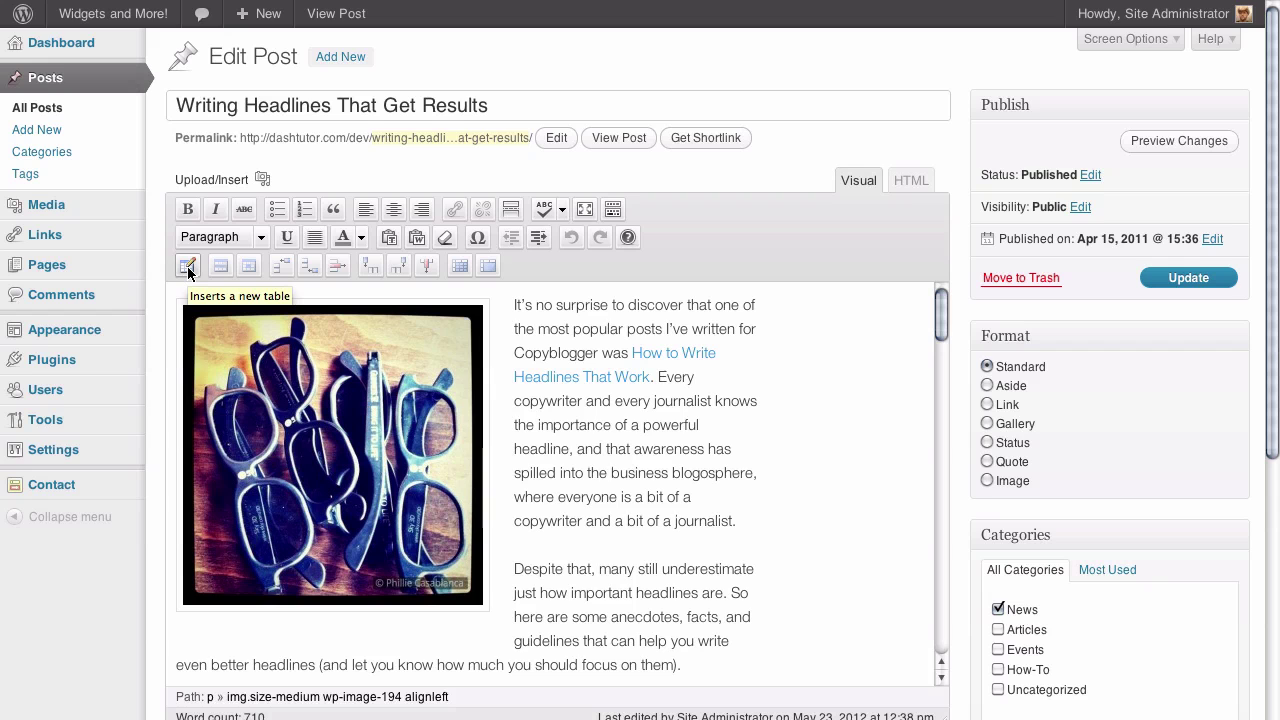
pyautogui.click(851, 394)
# Copy the bold call-to-action paragraph with its Register Now line, delete it from the post, and leave an empty line in its place
pyautogui.scroll(-1, 851, 396)
pyautogui.scroll(-10, 851, 398)
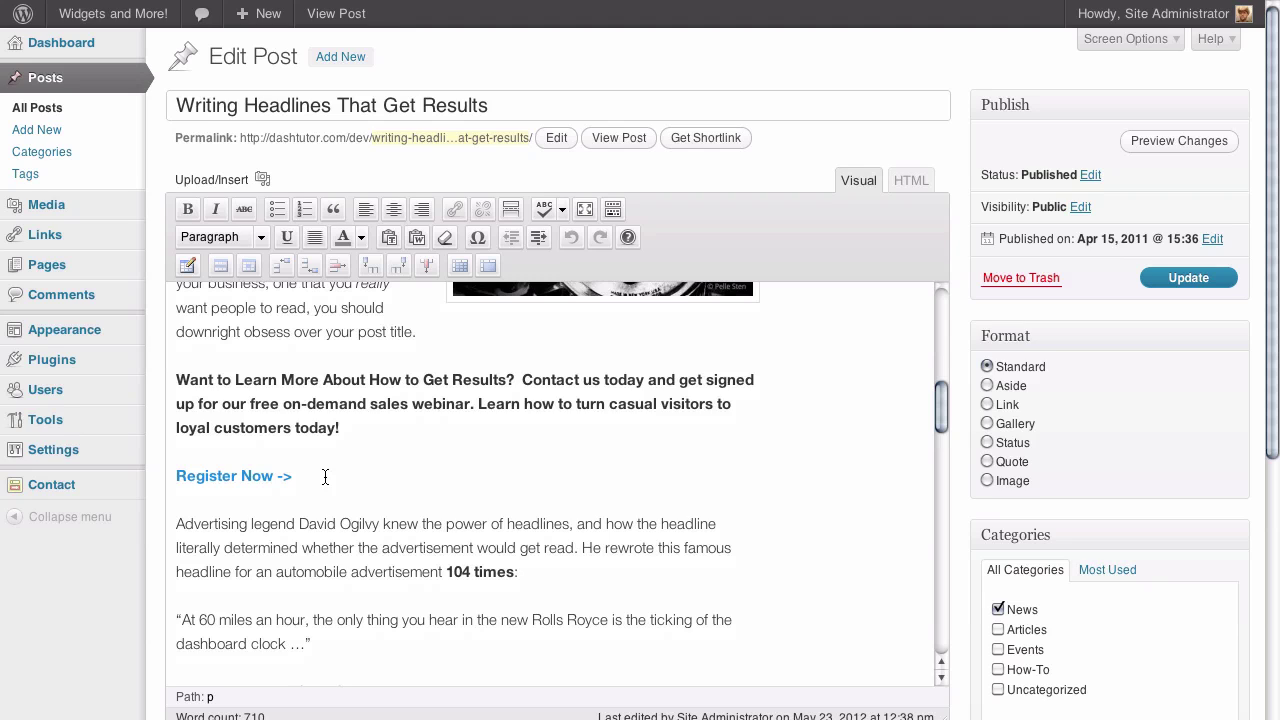
pyautogui.moveTo(292, 477); pyautogui.dragTo(165, 374)
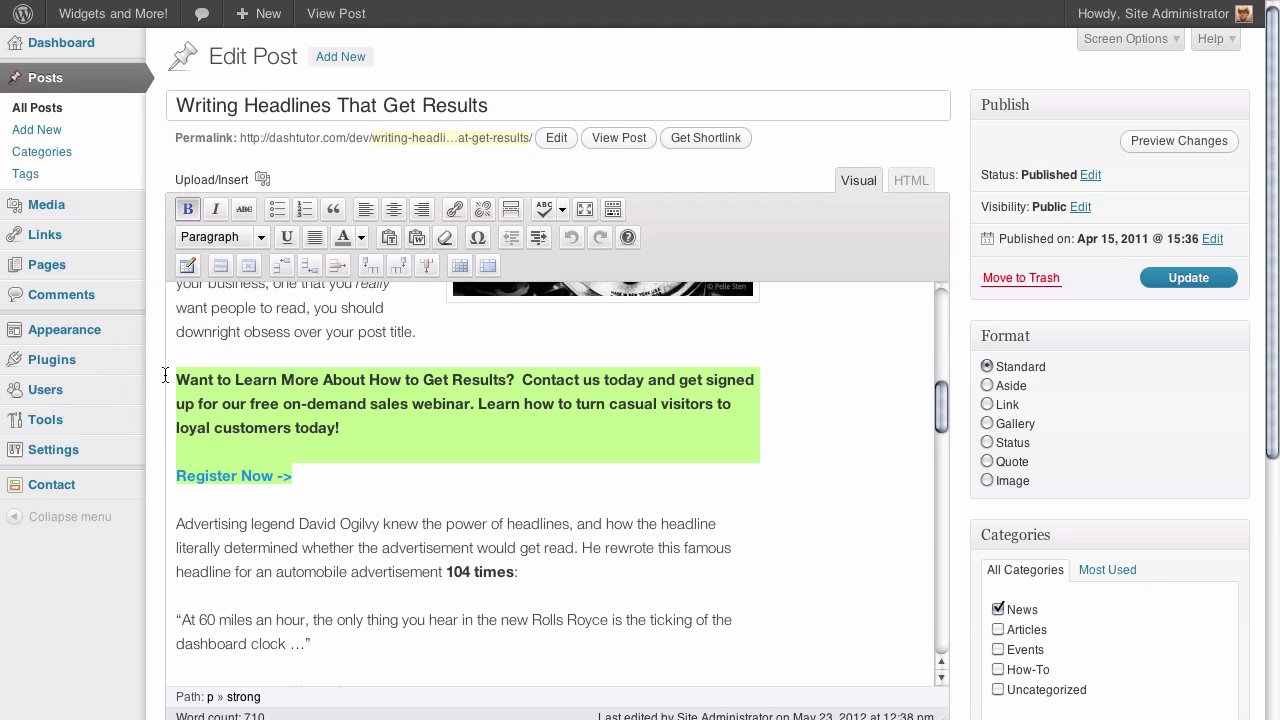
pyautogui.hotkey('ctrl', 'c')
pyautogui.press('BackSpace')
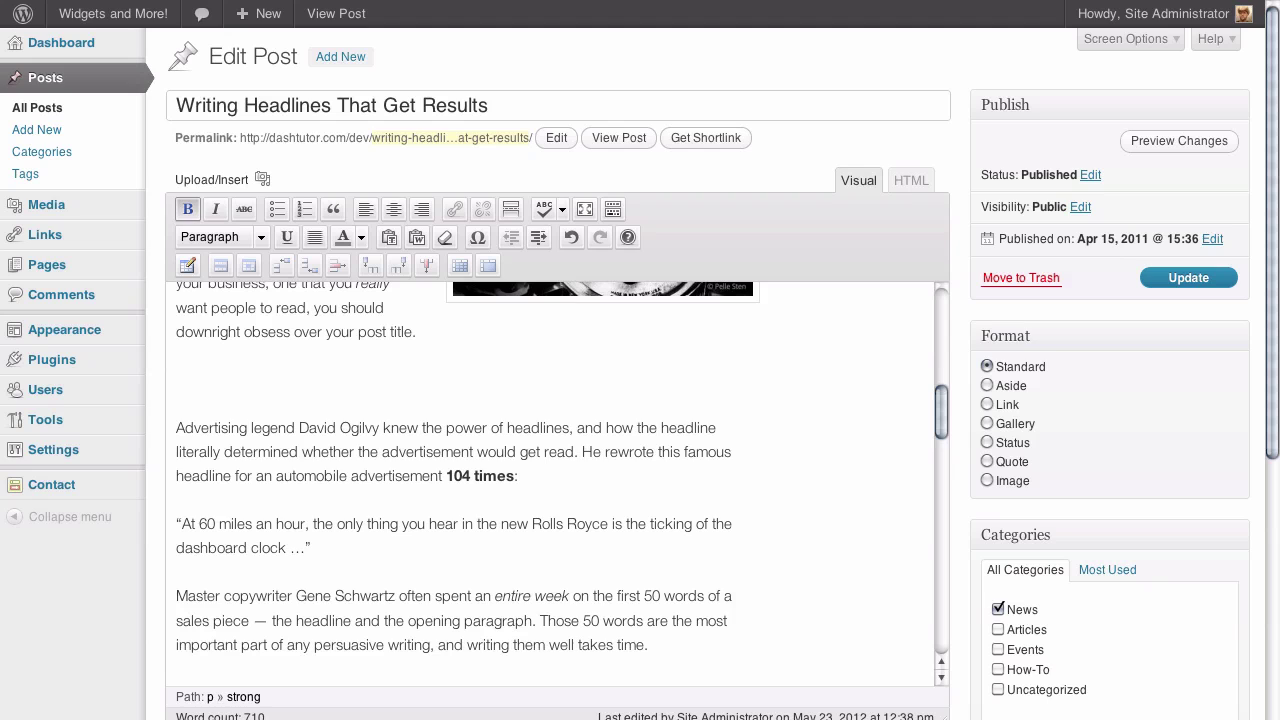
pyautogui.press('BackSpace')
pyautogui.press('Return')
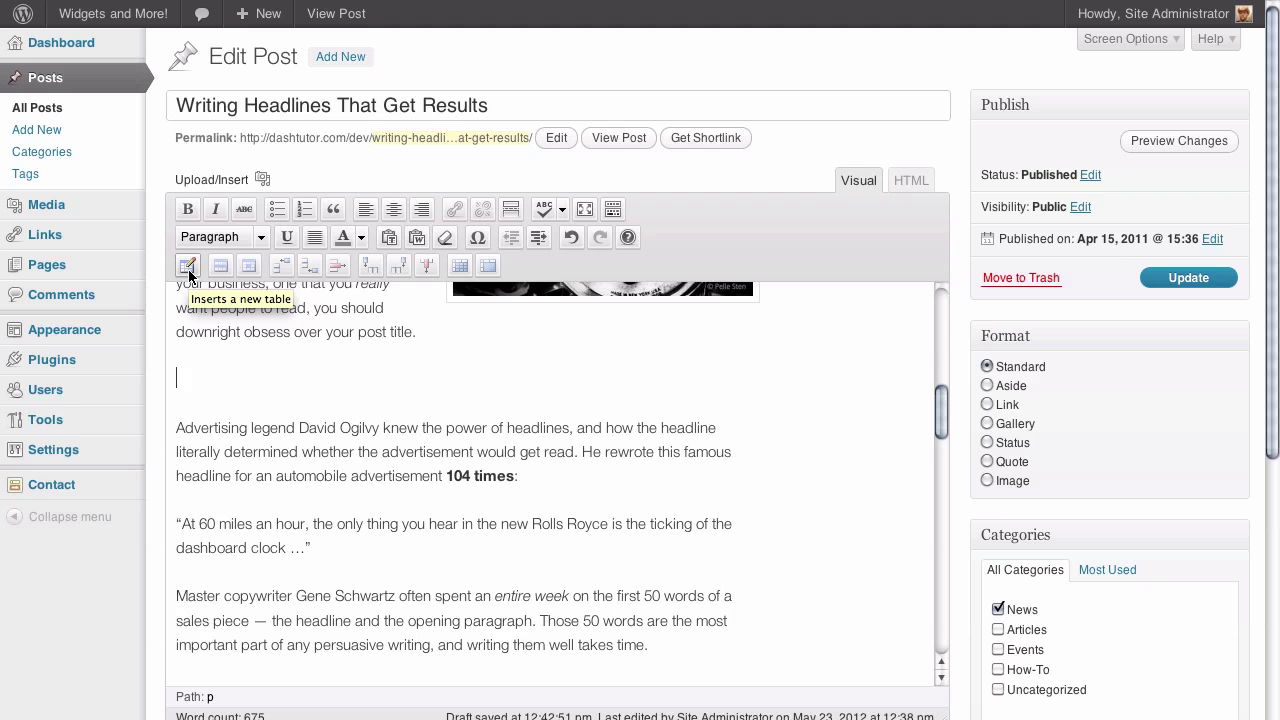
# Start a new table on the empty line with 1 column, 1 row and a width of 100%
pyautogui.click(188, 267)
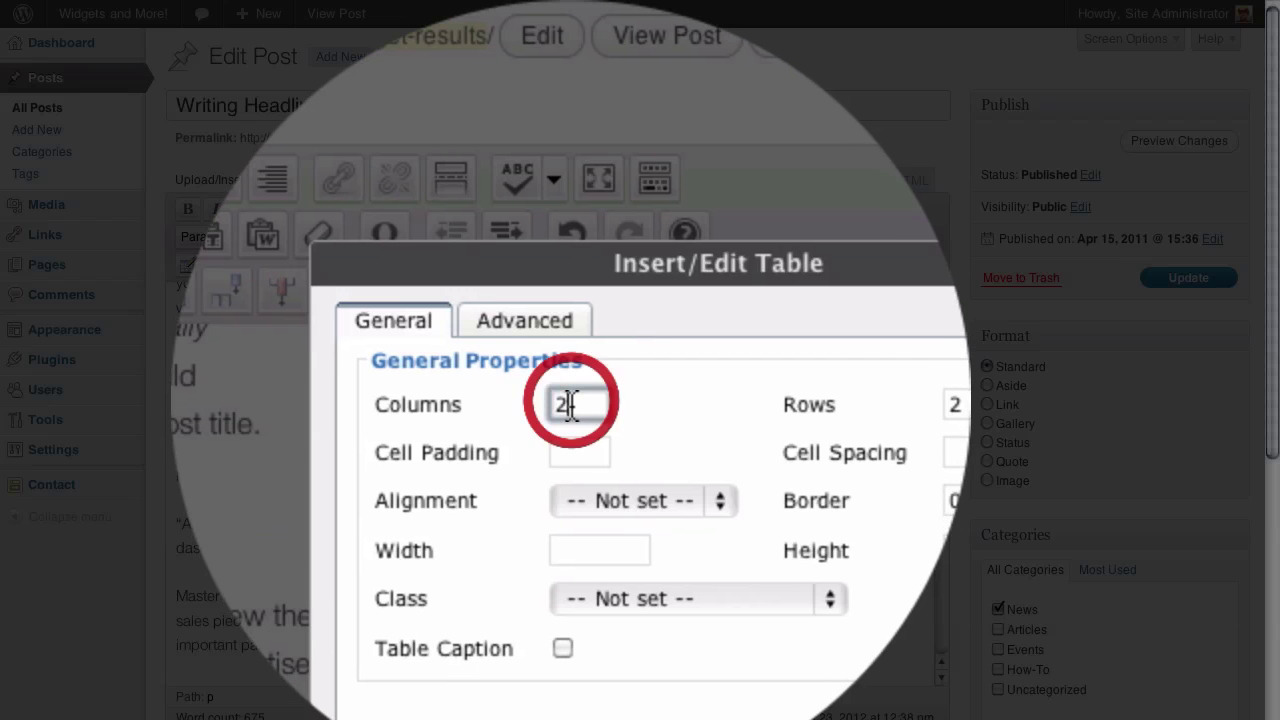
pyautogui.press('BackSpace')
pyautogui.write('1')
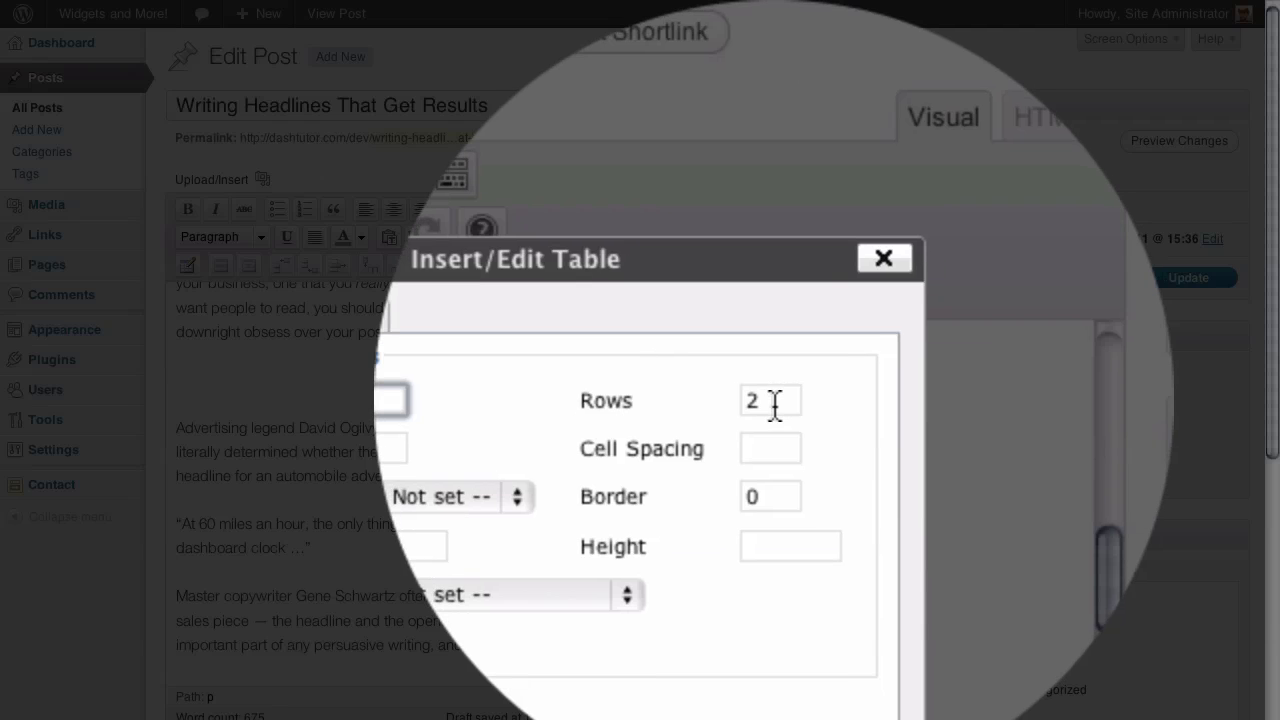
pyautogui.click(776, 322)
pyautogui.press('BackSpace')
pyautogui.write('1')
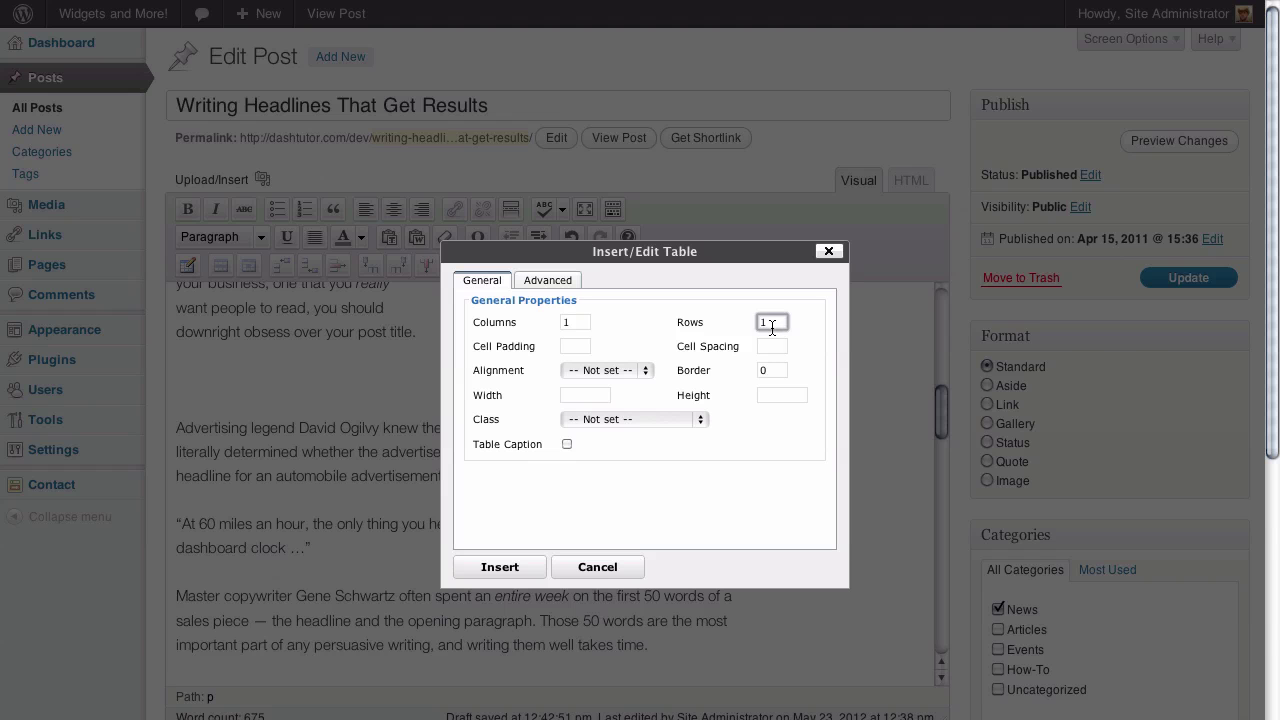
pyautogui.click(601, 393)
pyautogui.write('100')
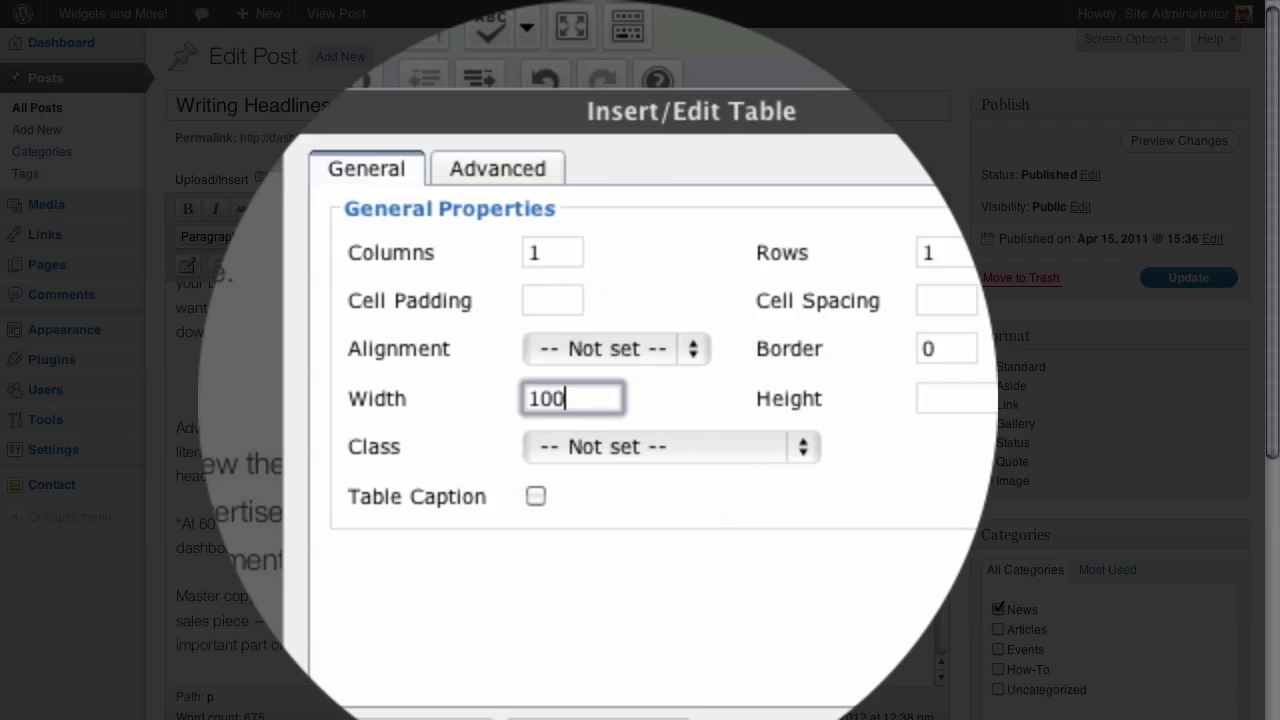
pyautogui.write('%')
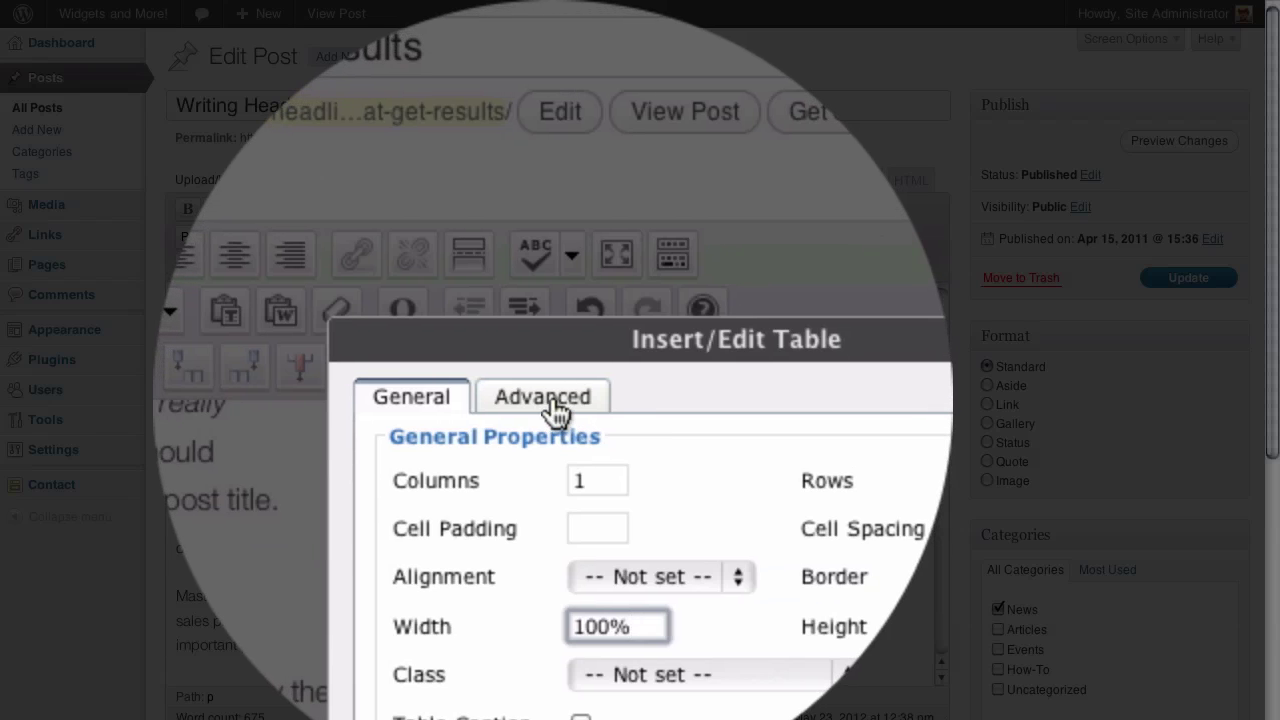
# Give the table a light green background color, #d6fedc, and insert it into the post
pyautogui.click(552, 284)
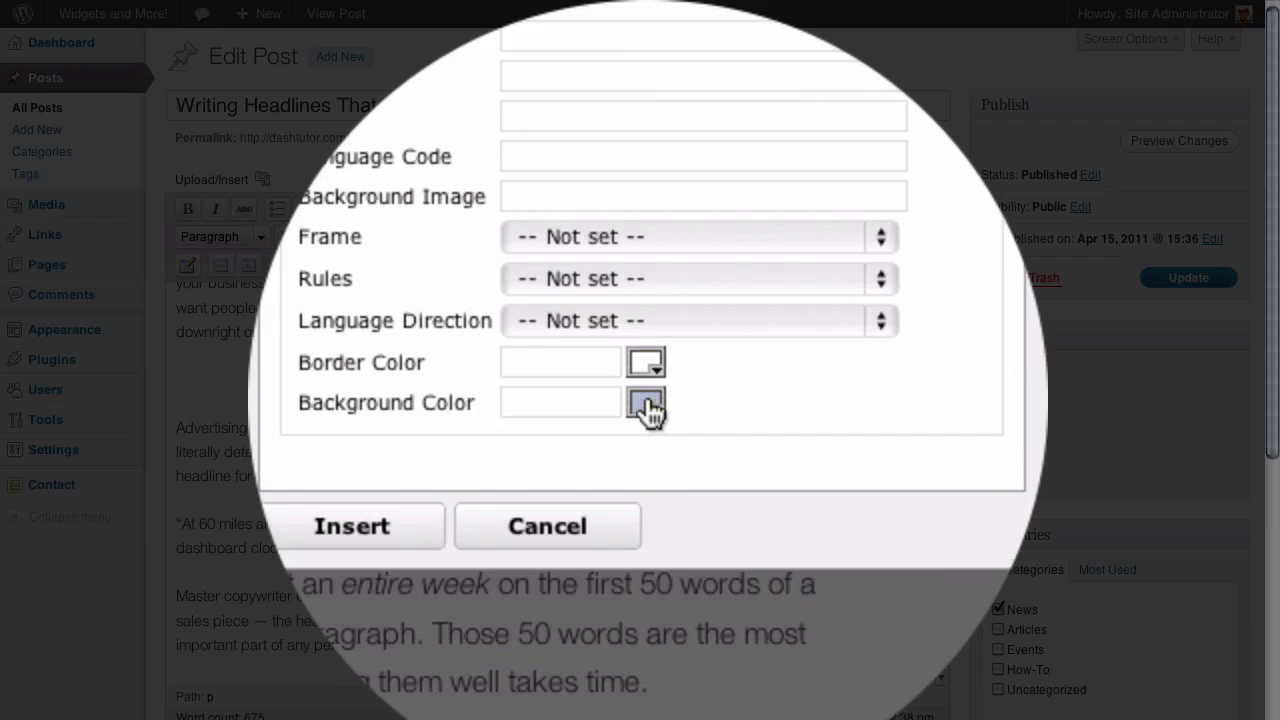
pyautogui.click(646, 405)
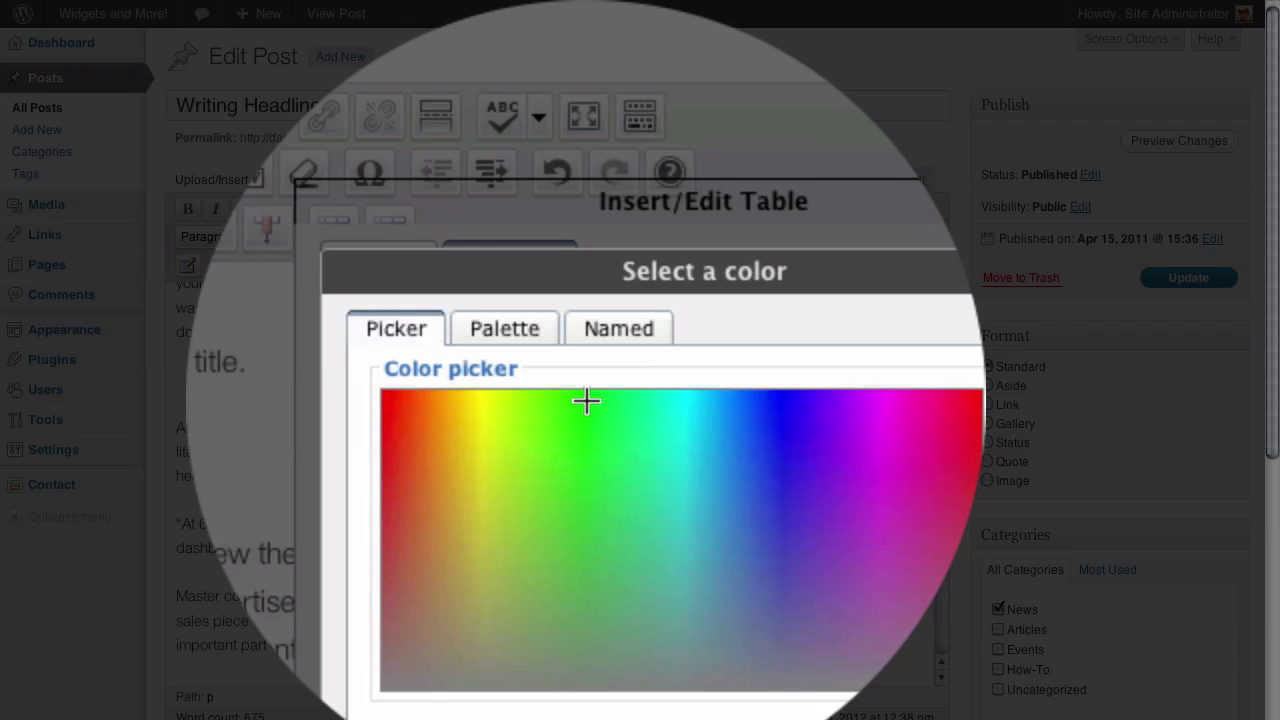
pyautogui.click(587, 401)
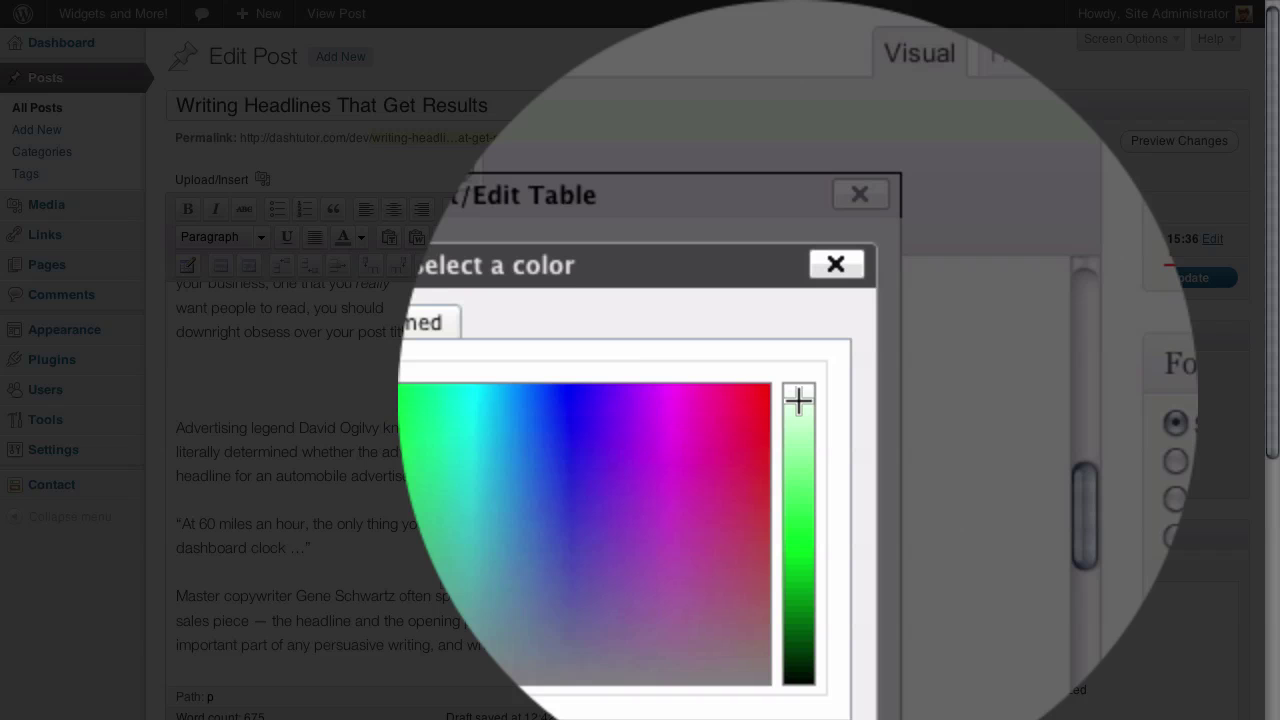
pyautogui.click(798, 400)
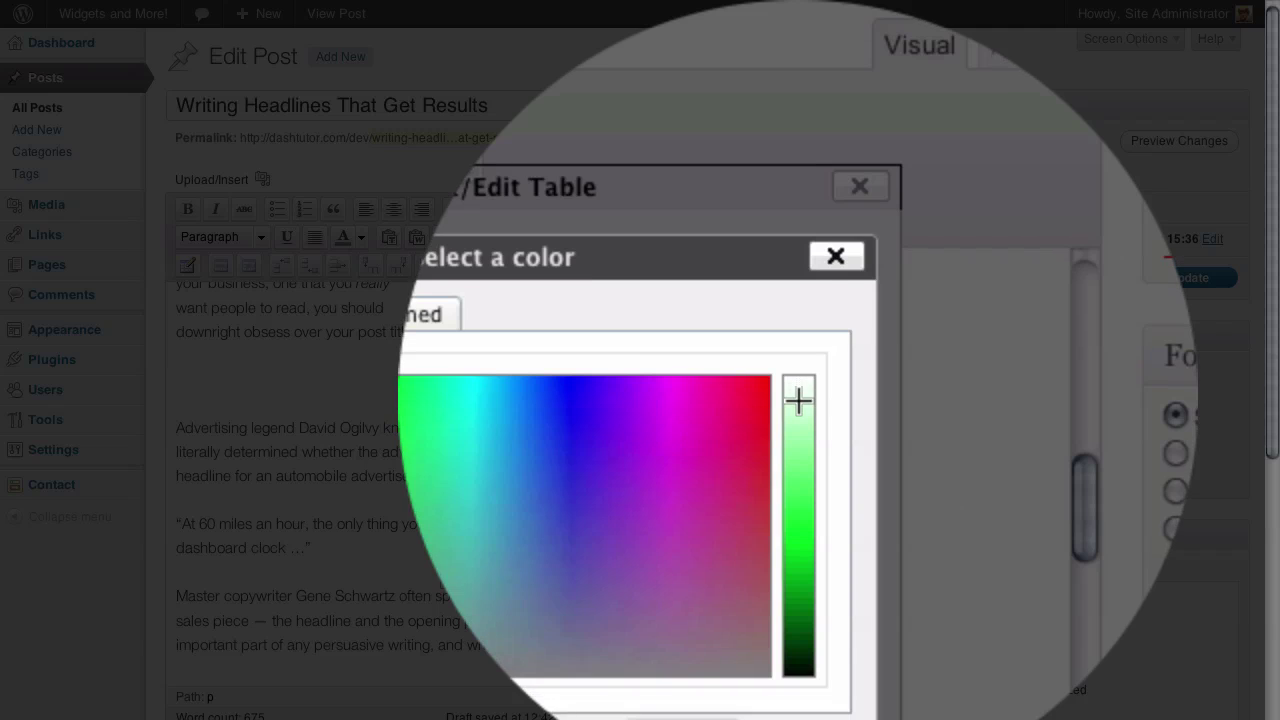
pyautogui.click(798, 400)
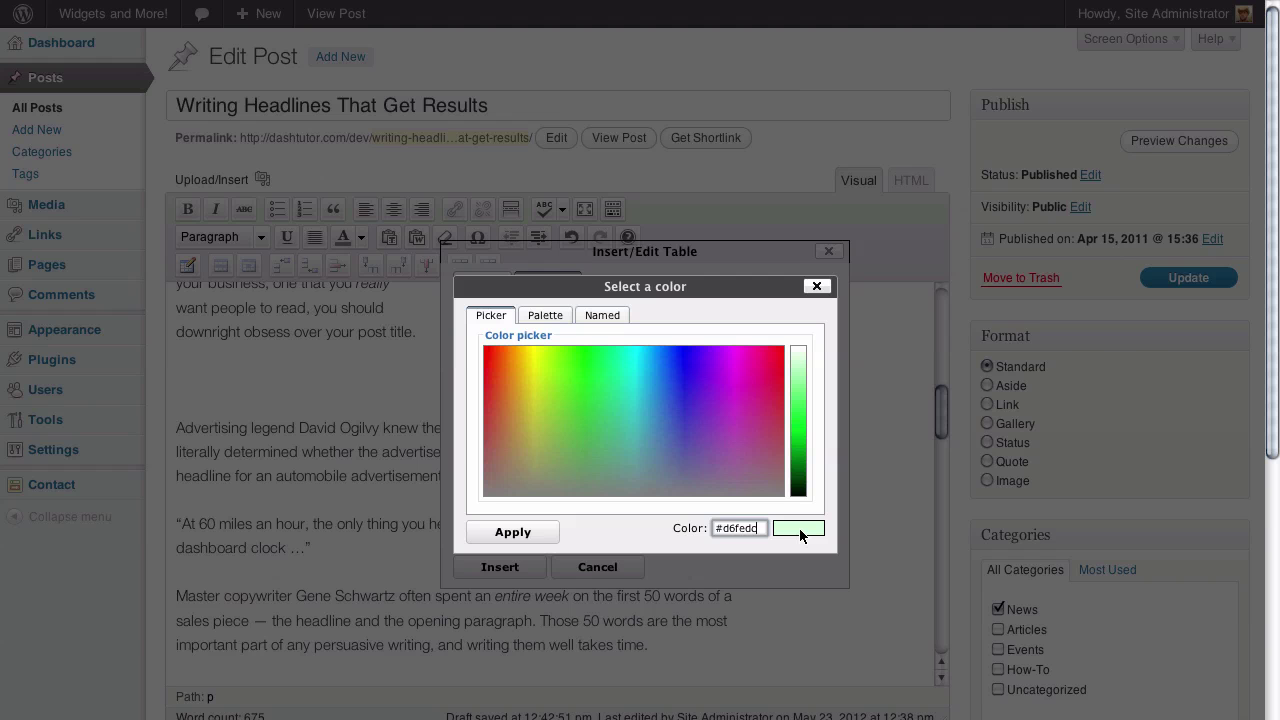
pyautogui.click(530, 532)
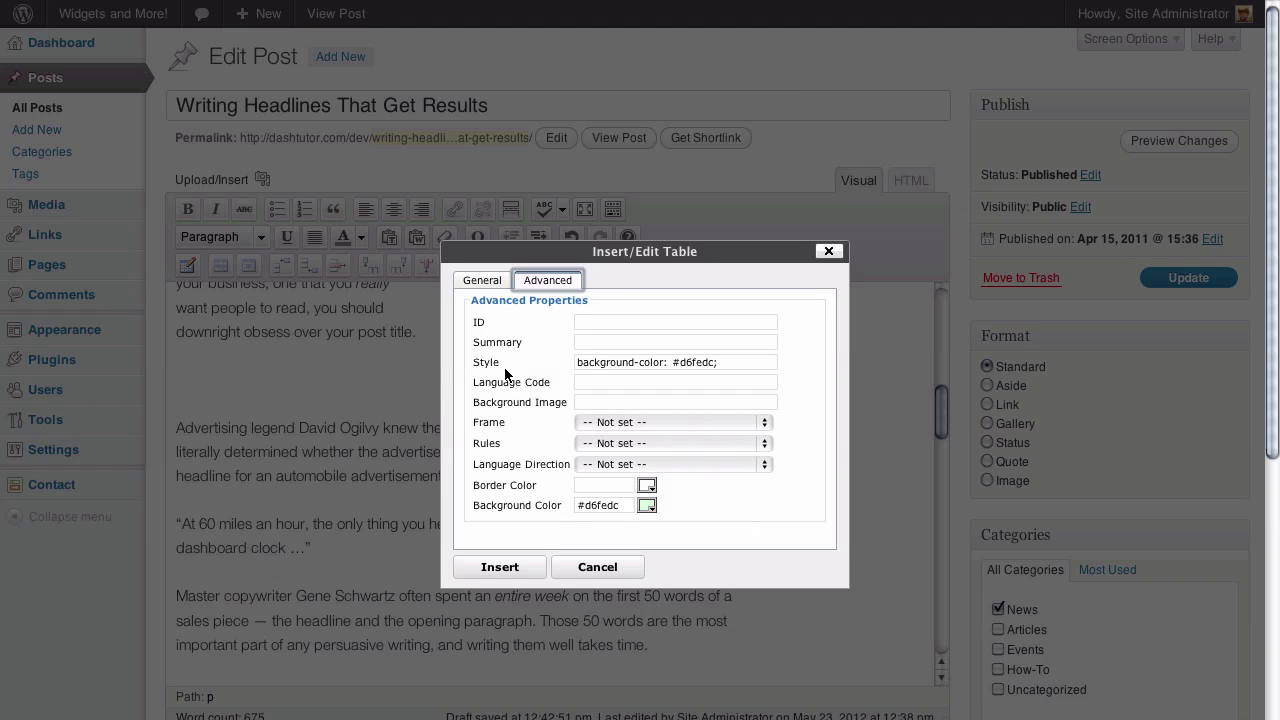
pyautogui.moveTo(723, 363); pyautogui.dragTo(586, 362)
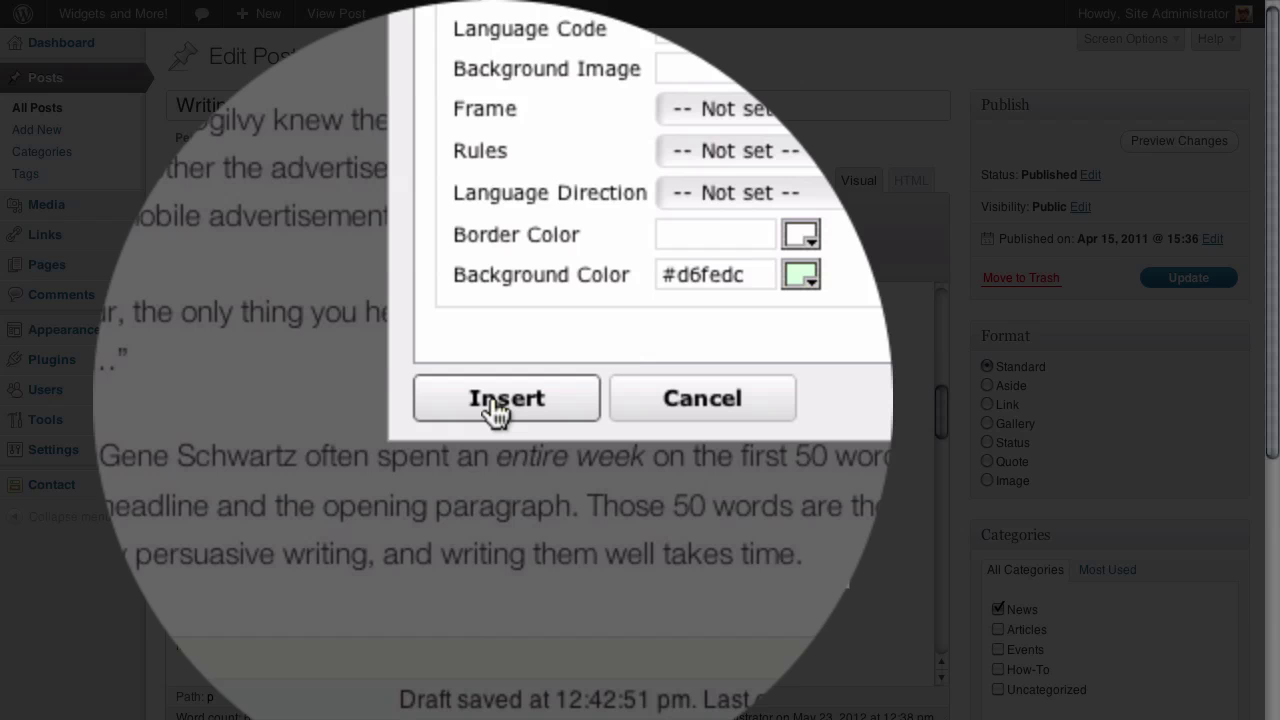
pyautogui.click(497, 410)
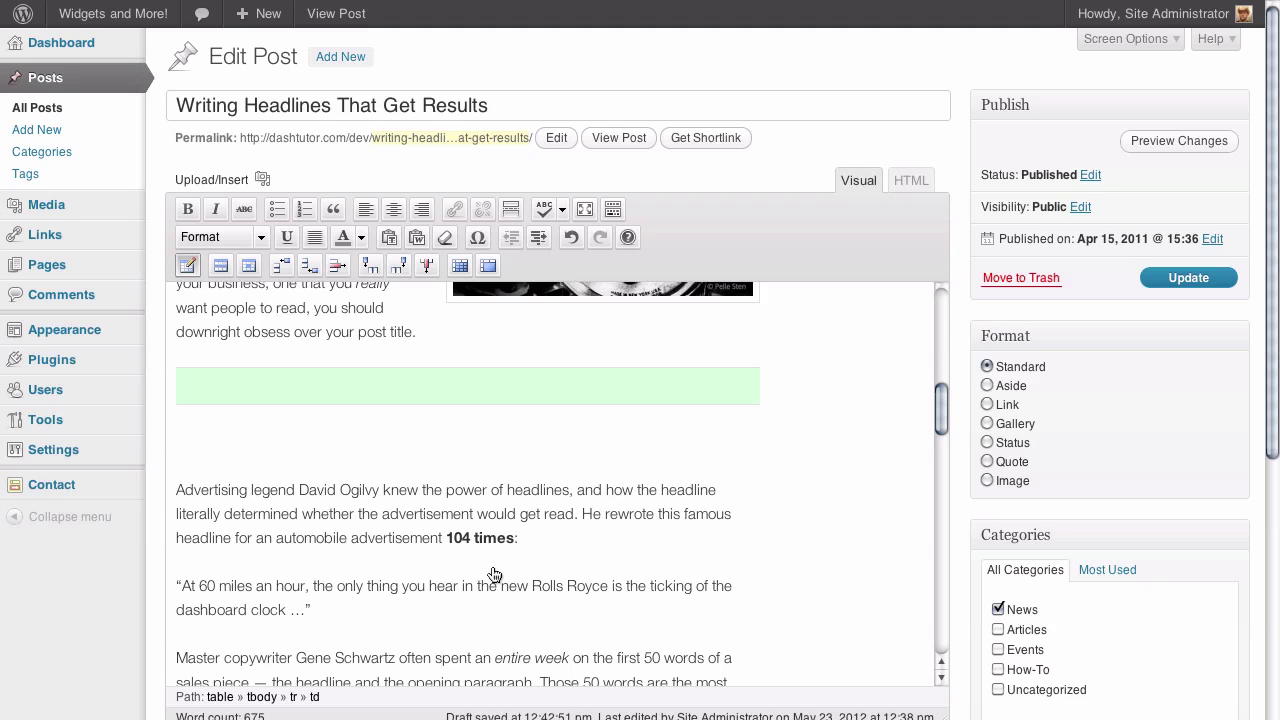
# Paste the copied call-to-action text with its Register Now line into the green table cell
pyautogui.write('Want to Learn More About How to Get Results? Contact us today and get signed up for our free on-demand sales webinar. Learn how to turn casual visitors to loyal customers today!  Register Now ->')
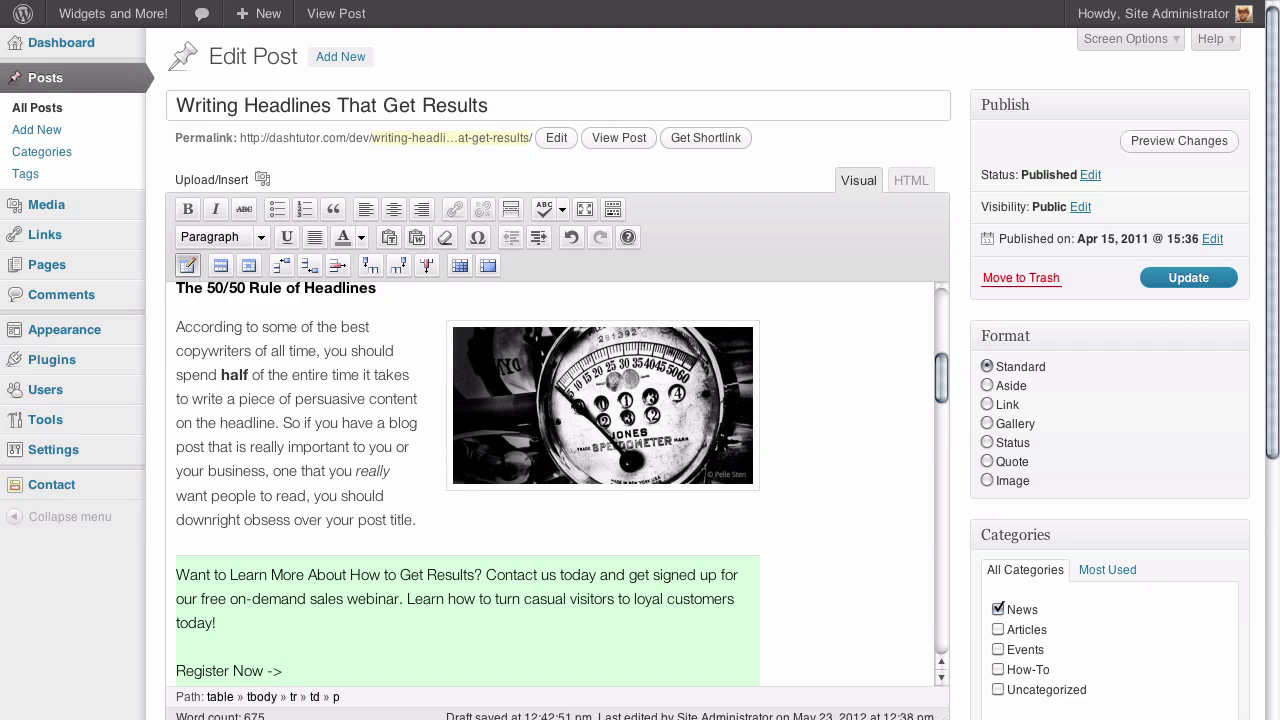
pyautogui.scroll(-5, 813, 487)
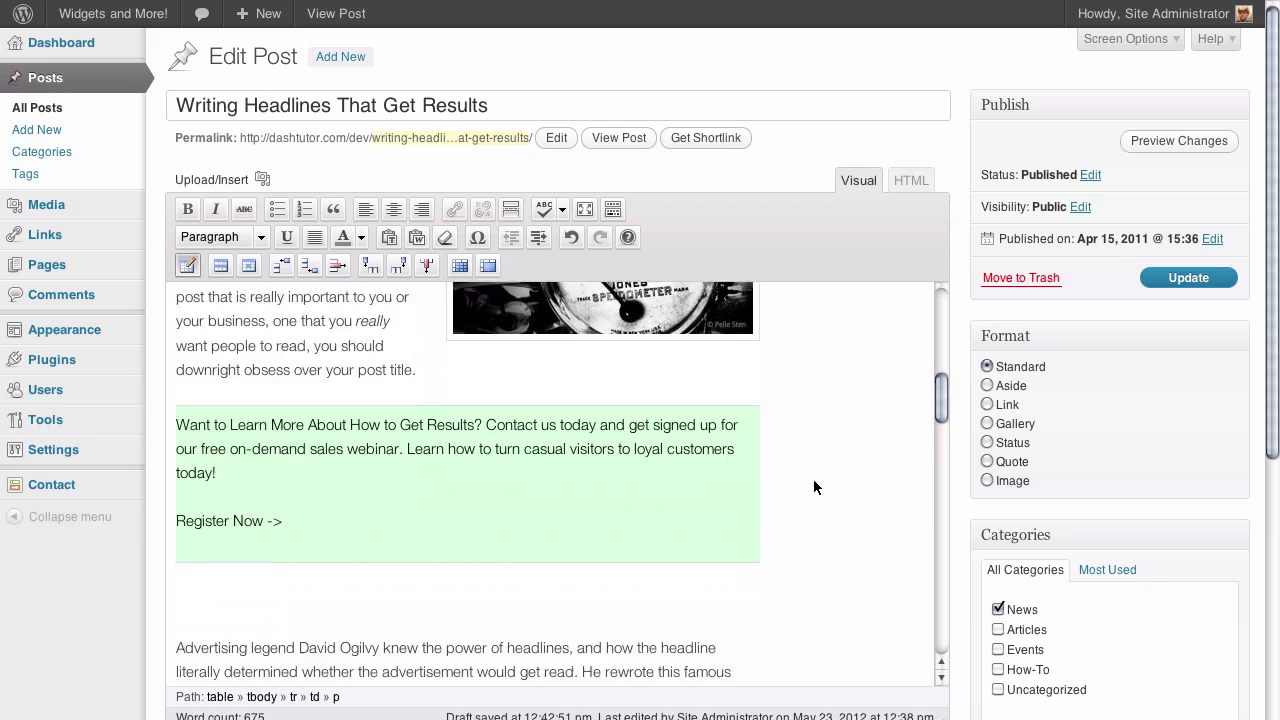
pyautogui.scroll(2, 814, 484)
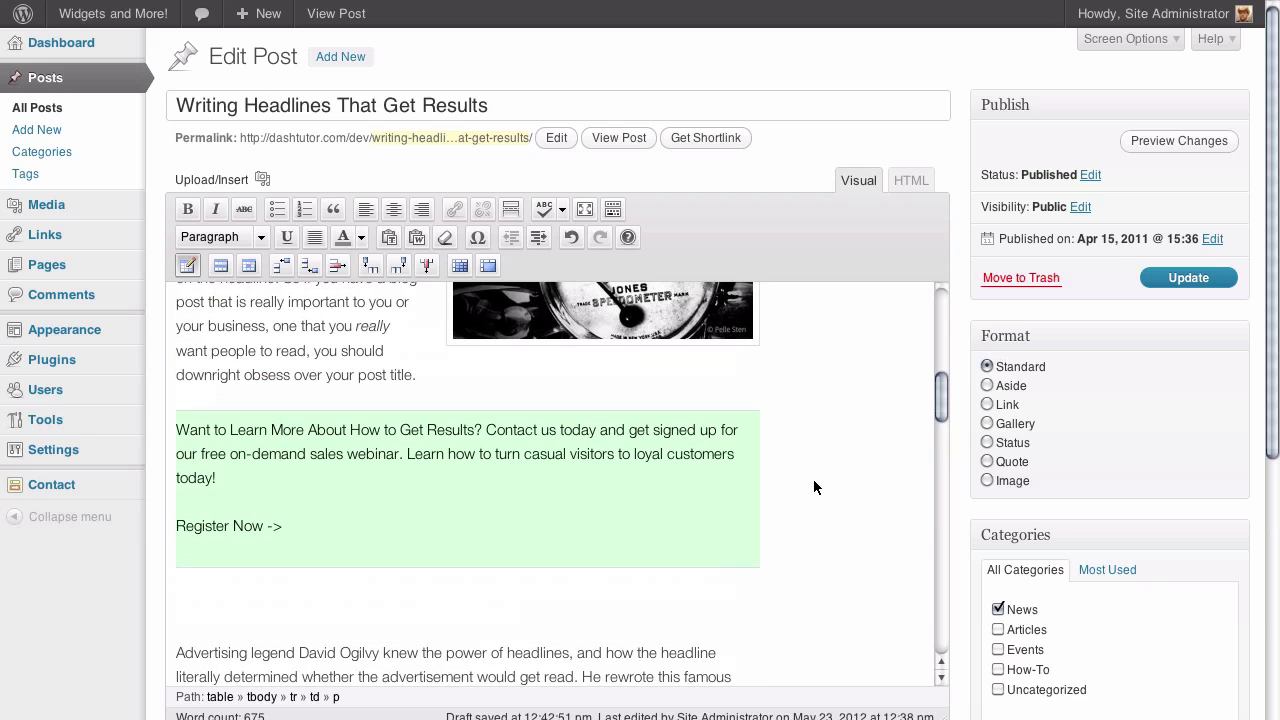
# Split "Want to Learn More About How to Get Results?" onto its own line in the green table and format it as Heading 2
pyautogui.click(487, 431)
pyautogui.press('Return')
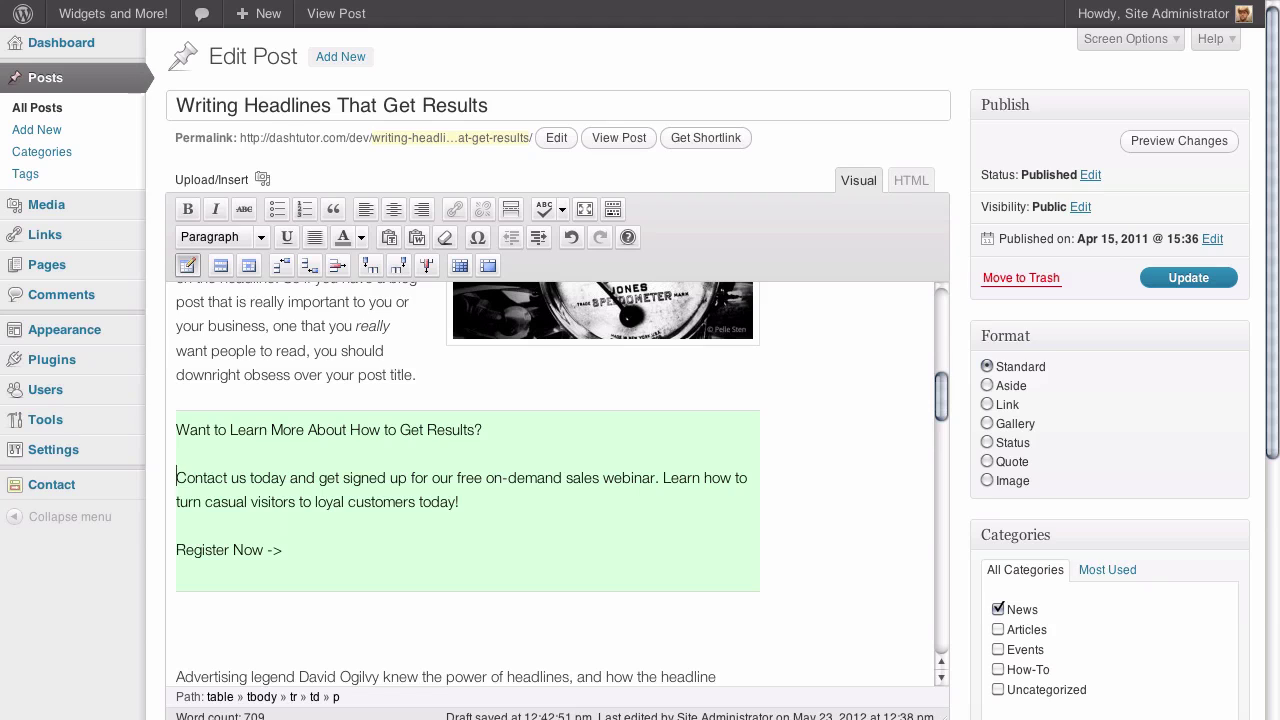
pyautogui.moveTo(481, 430); pyautogui.dragTo(178, 434)
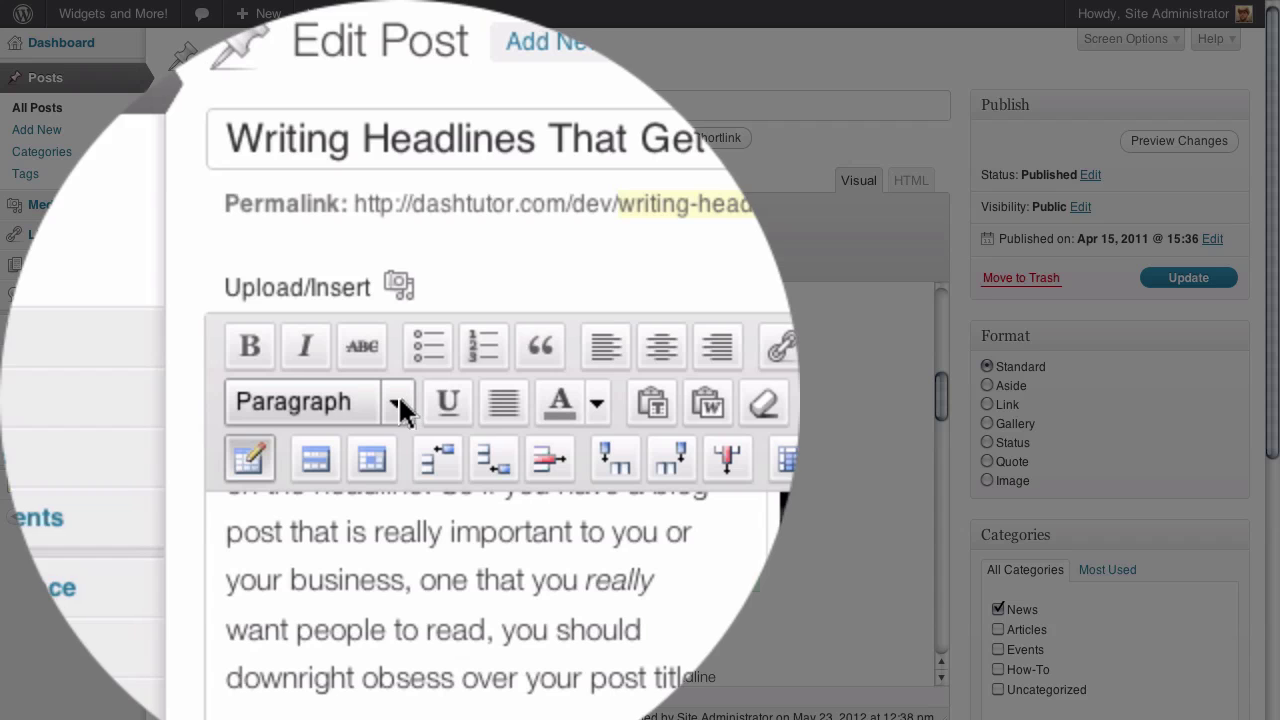
pyautogui.click(398, 404)
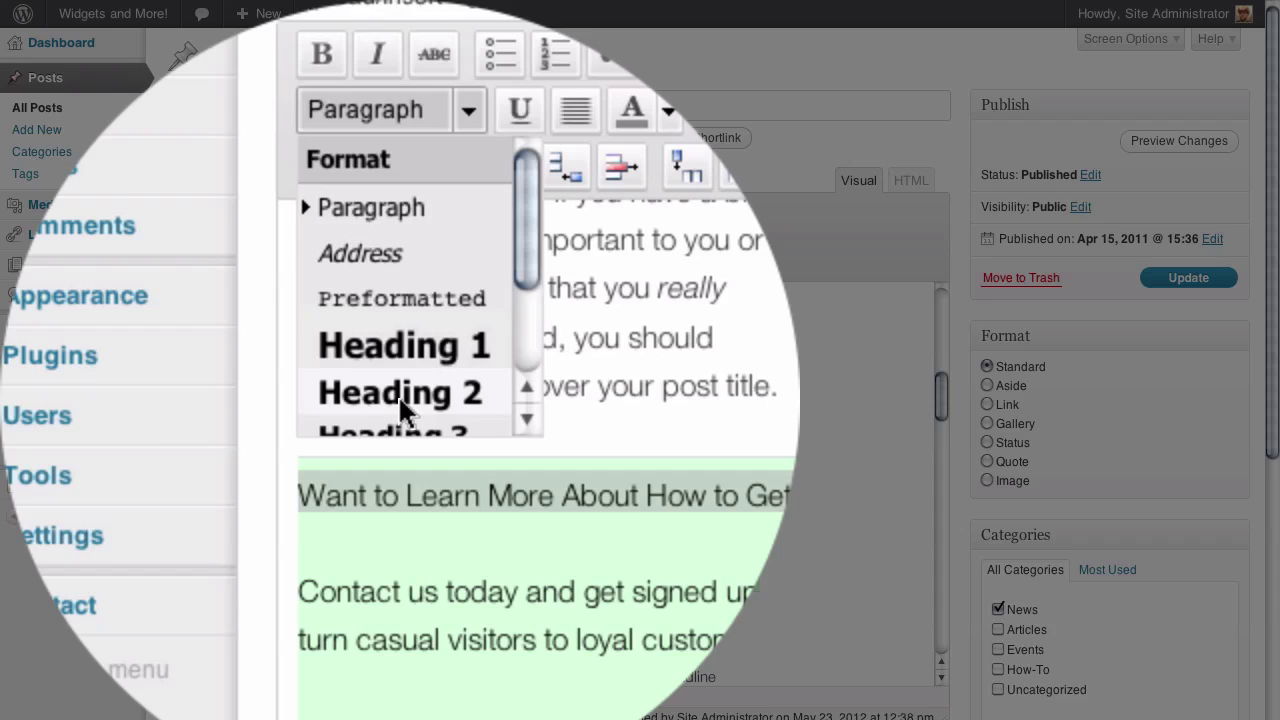
pyautogui.click(400, 396)
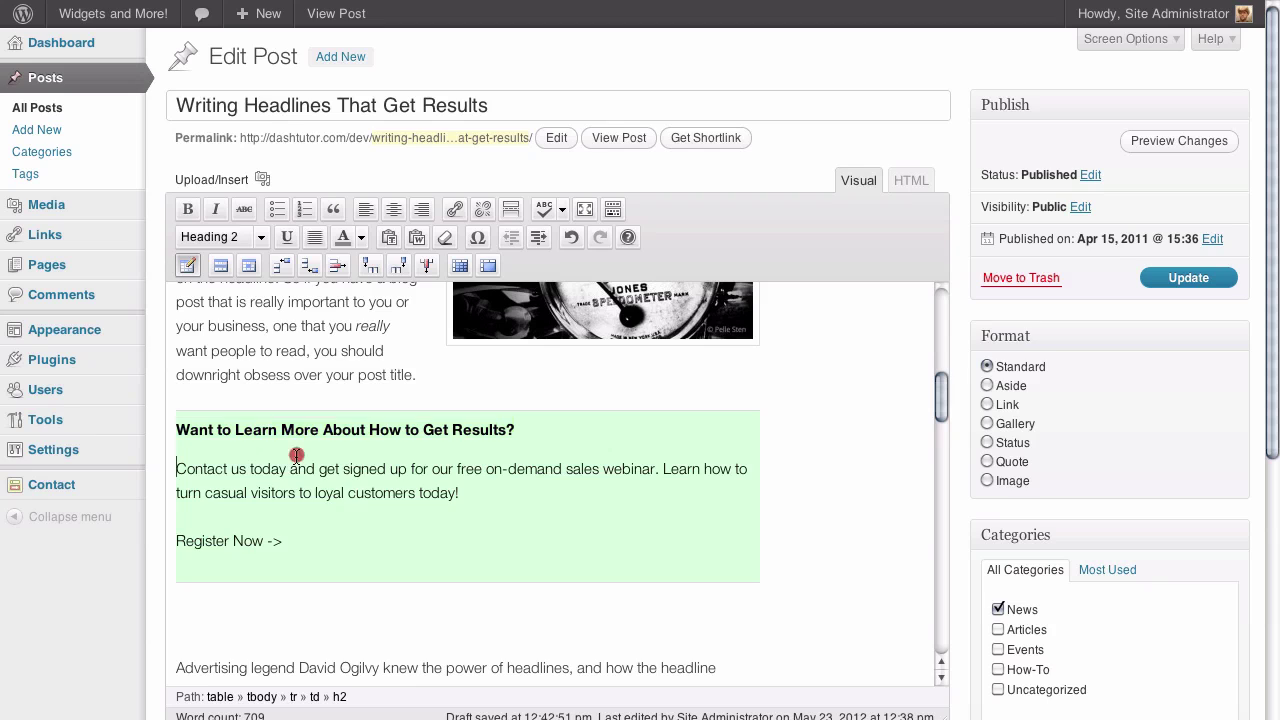
pyautogui.click(296, 454)
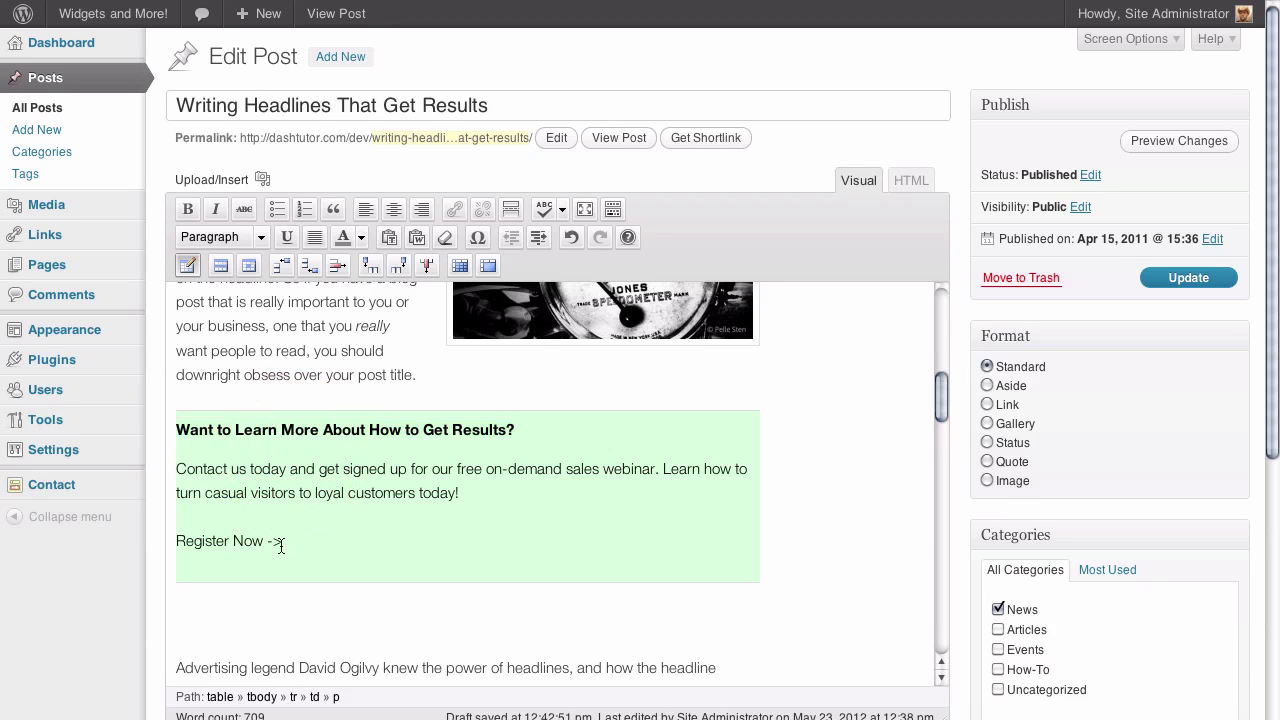
pyautogui.moveTo(281, 543); pyautogui.dragTo(180, 544)
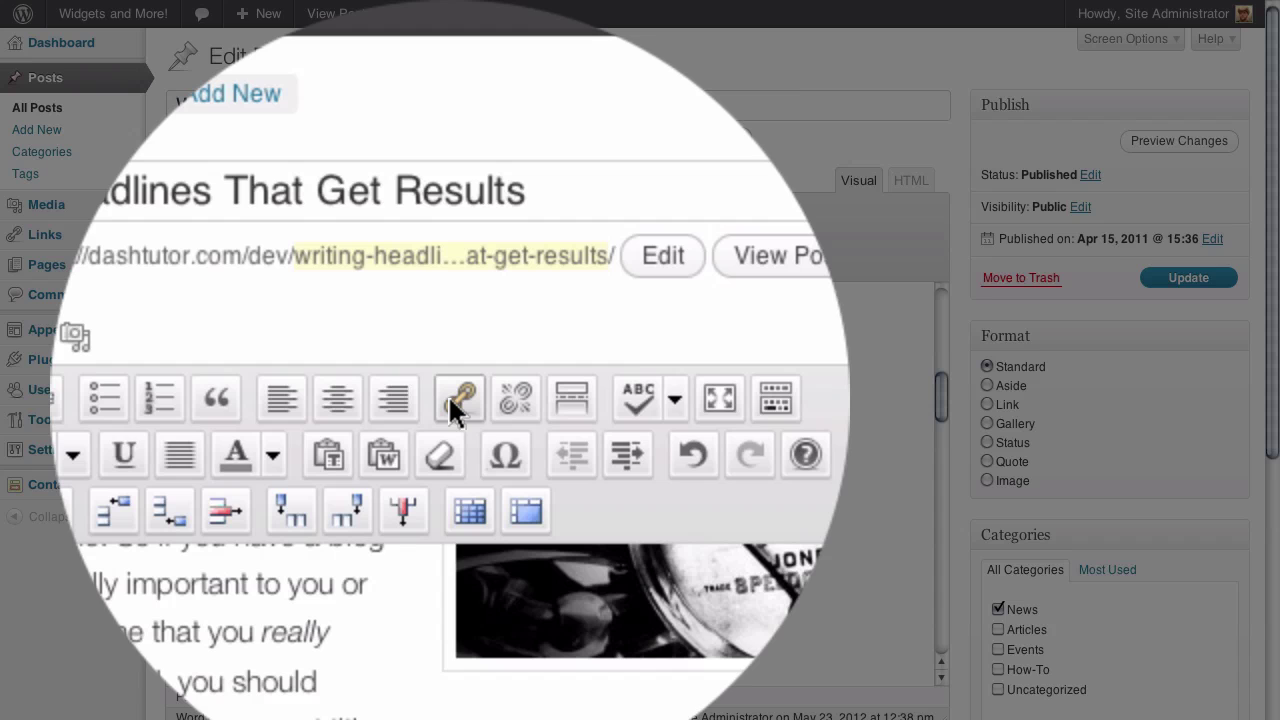
pyautogui.click(452, 209)
pyautogui.write('http://oursite.com/sales')
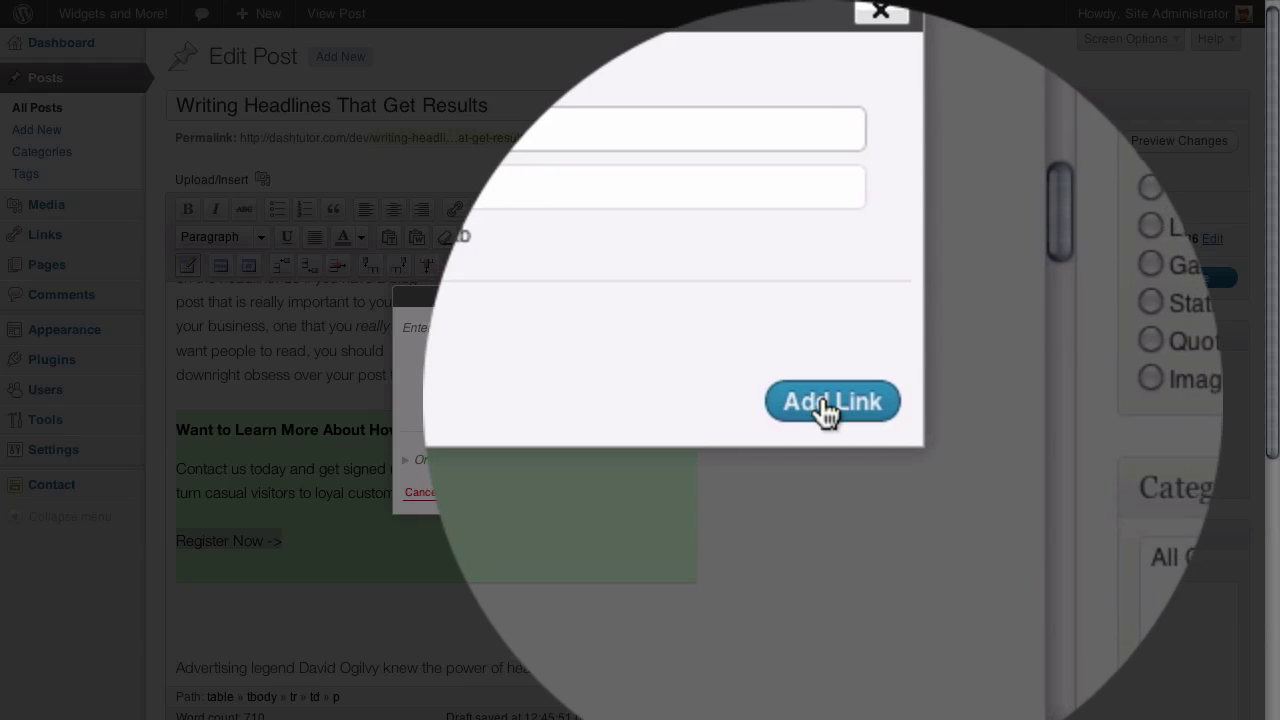
pyautogui.click(826, 492)
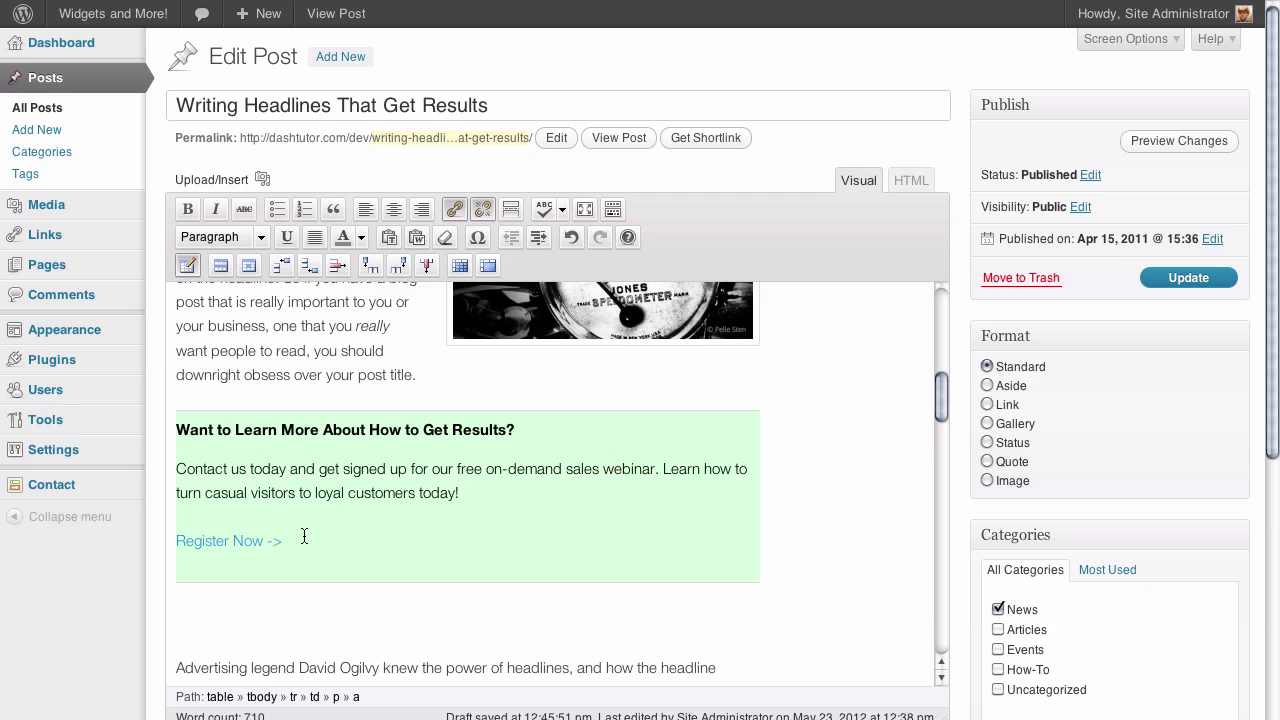
# Make the linked "Register Now ->" text in the green table bold
pyautogui.moveTo(290, 544); pyautogui.dragTo(177, 543)
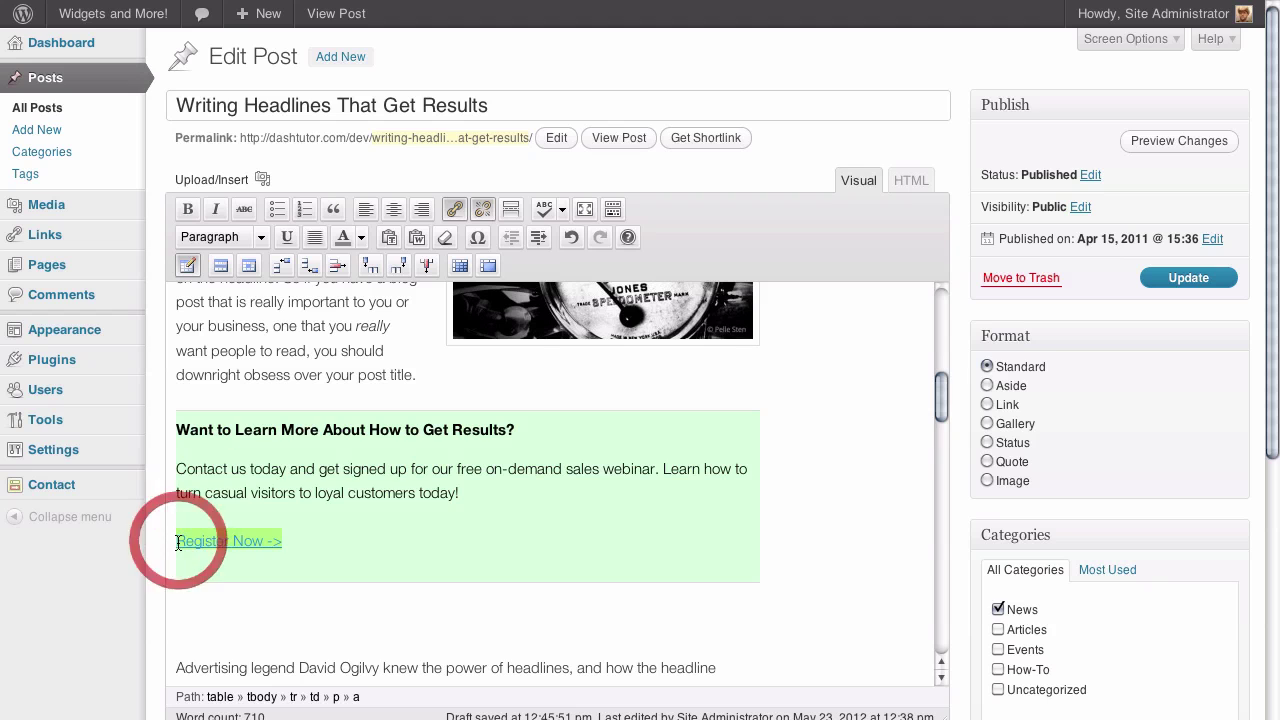
pyautogui.click(187, 208)
pyautogui.click(318, 545)
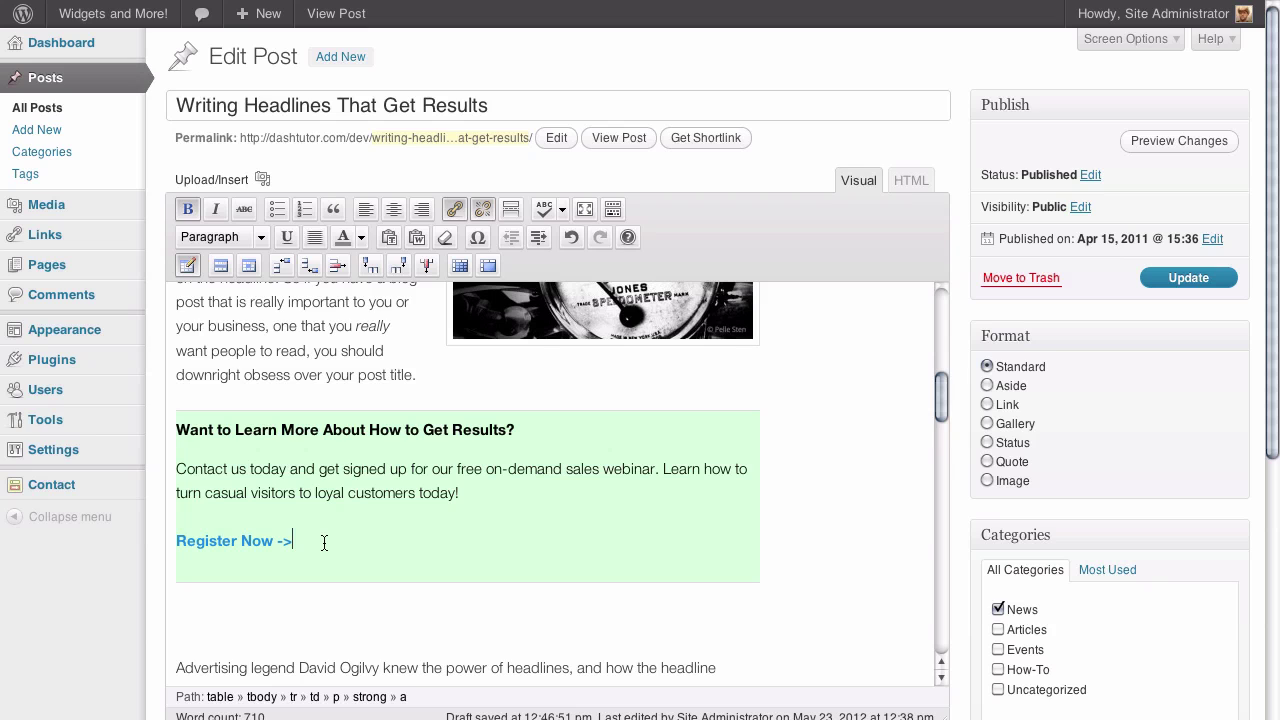
# Indent all the text inside the green table, from the heading through the Register Now line, by one level
pyautogui.moveTo(323, 544); pyautogui.dragTo(180, 430)
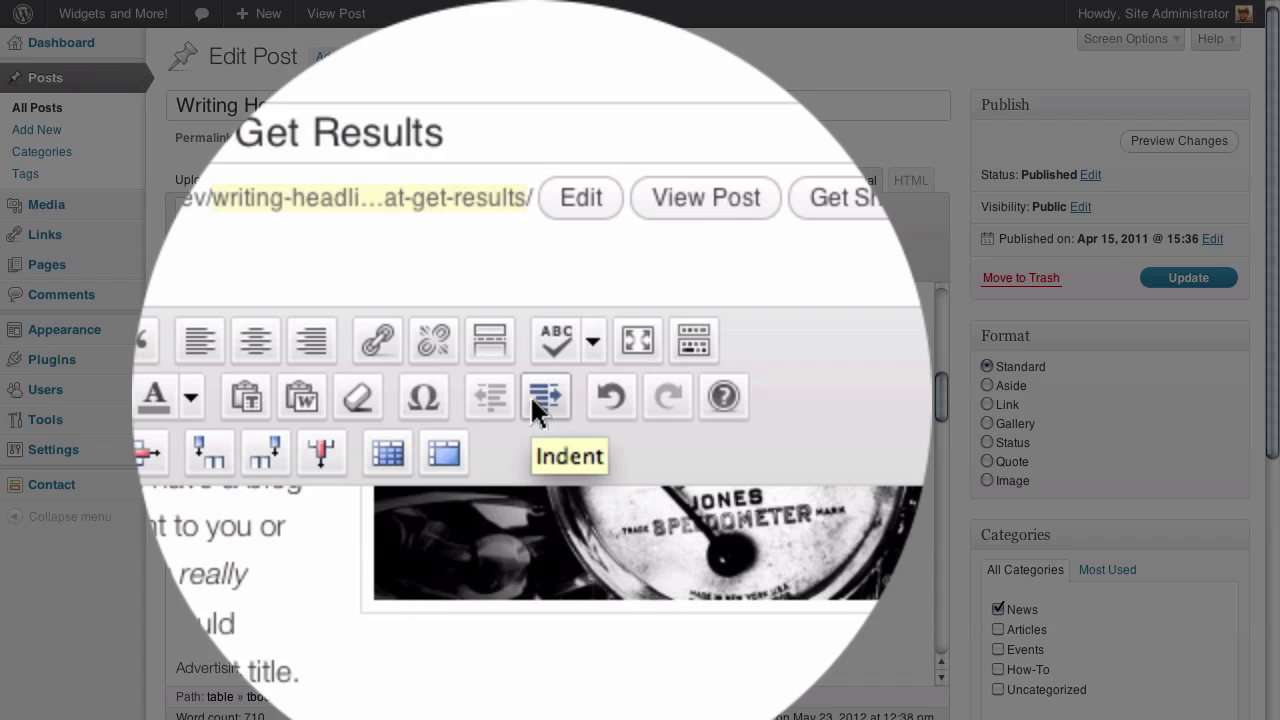
pyautogui.click(532, 398)
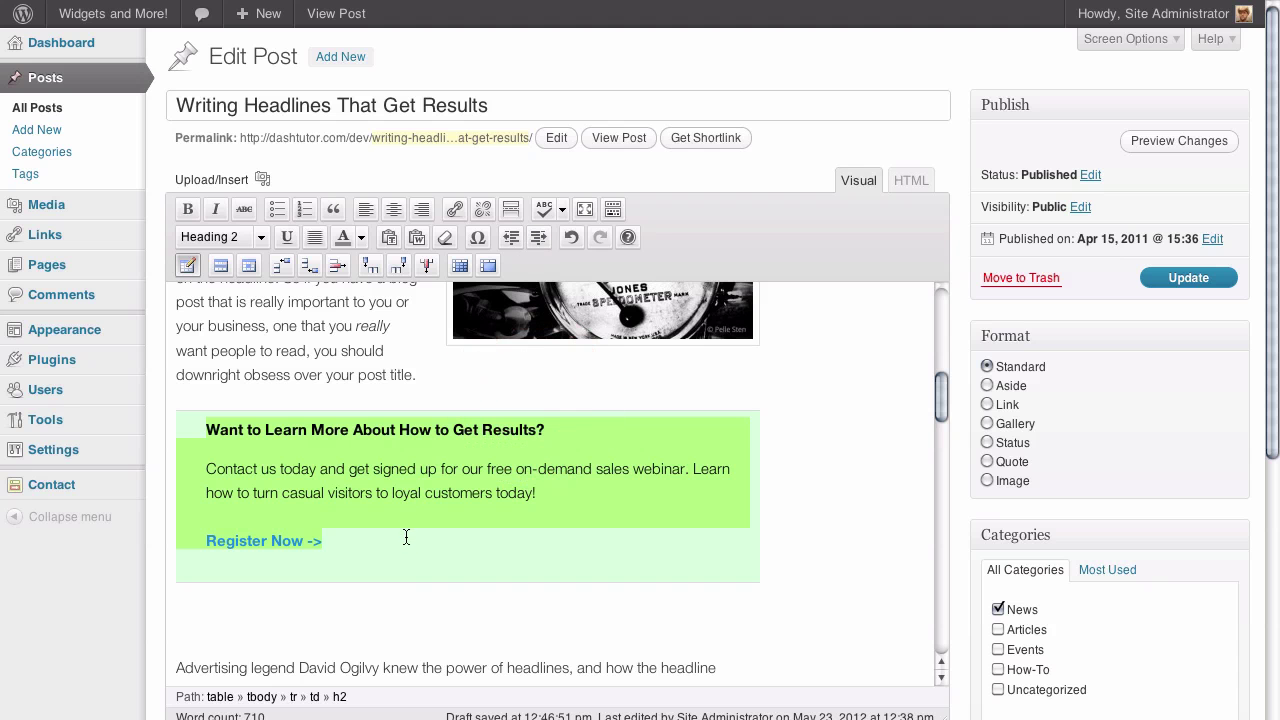
pyautogui.click(405, 551)
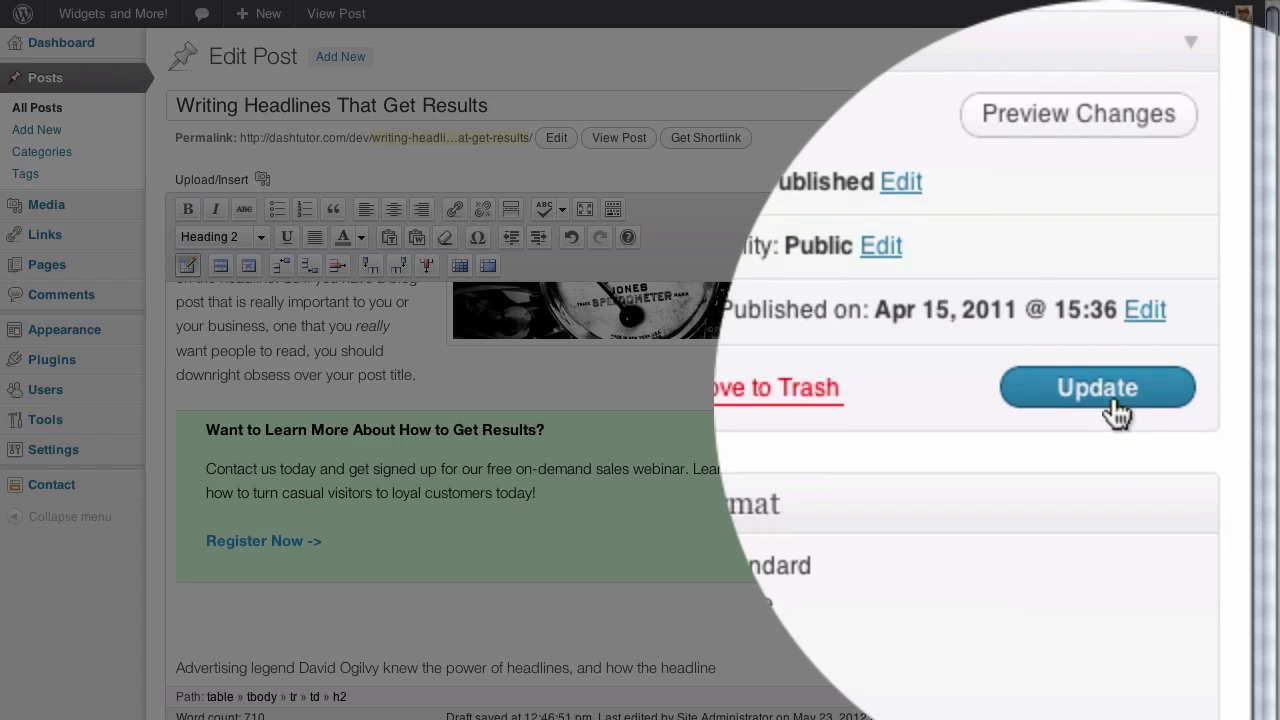
# Update the published post and view the green call-to-action table on the live post page
pyautogui.click(1199, 277)
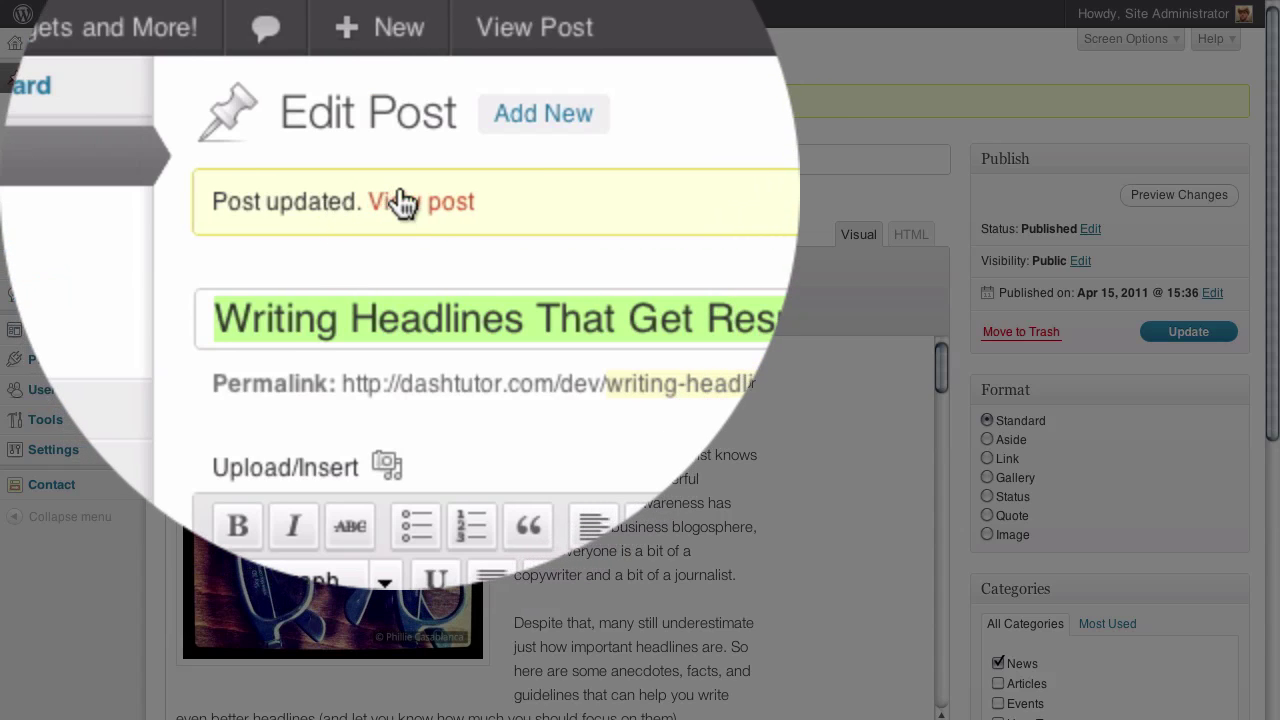
pyautogui.click(460, 201)
pyautogui.scroll(-10, 746, 500)
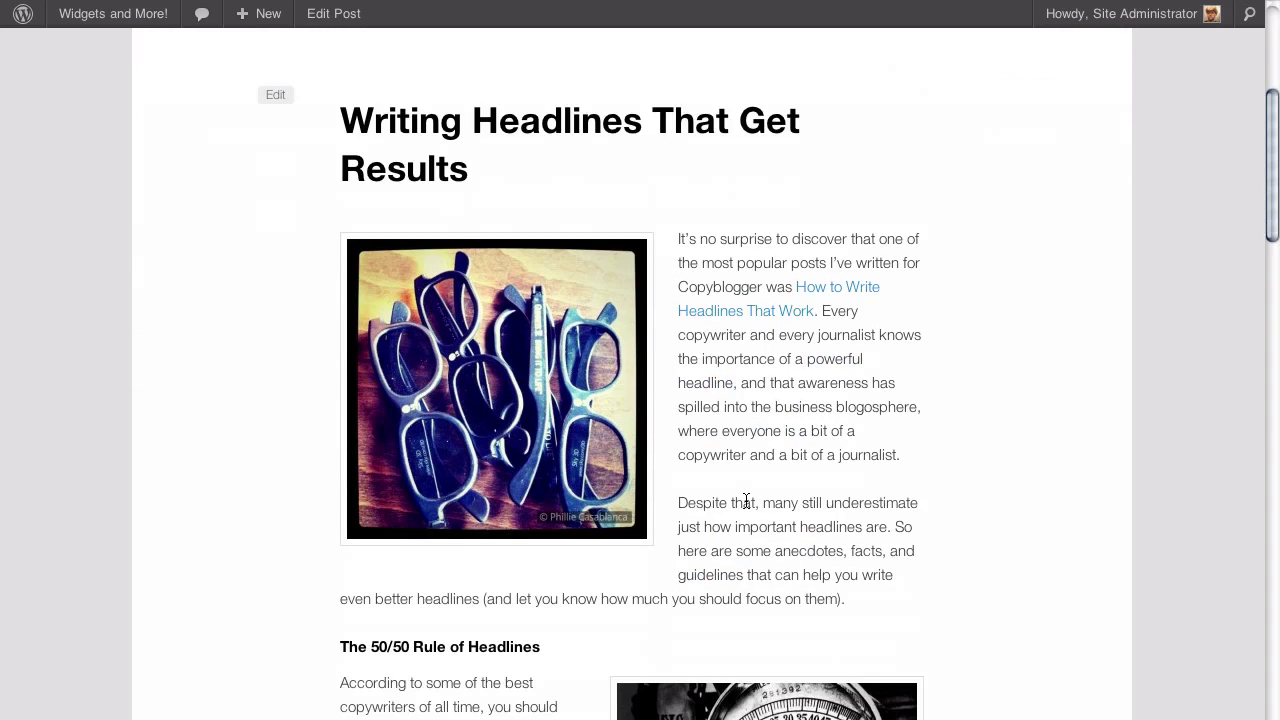
pyautogui.scroll(-1, 746, 503)
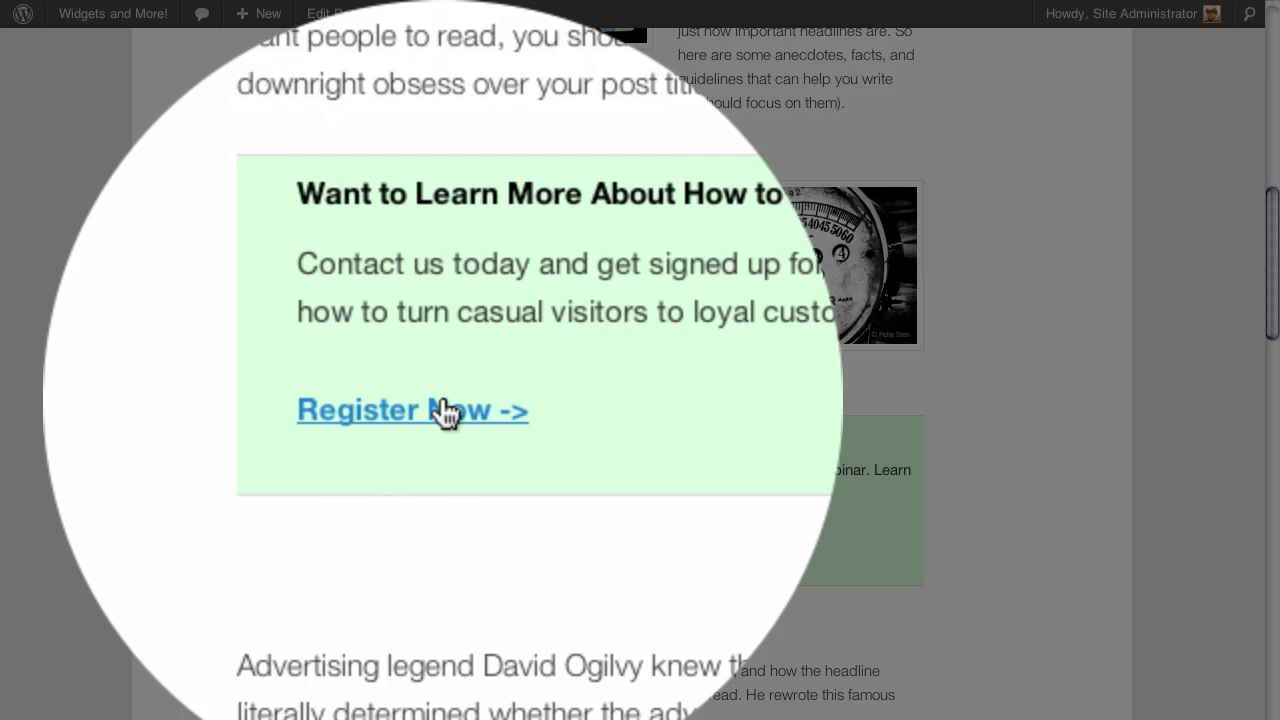
# Follow the Register Now link in the live post and look over the sign-up form on the page it opens
pyautogui.click(445, 411)
pyautogui.scroll(-5, 667, 299)
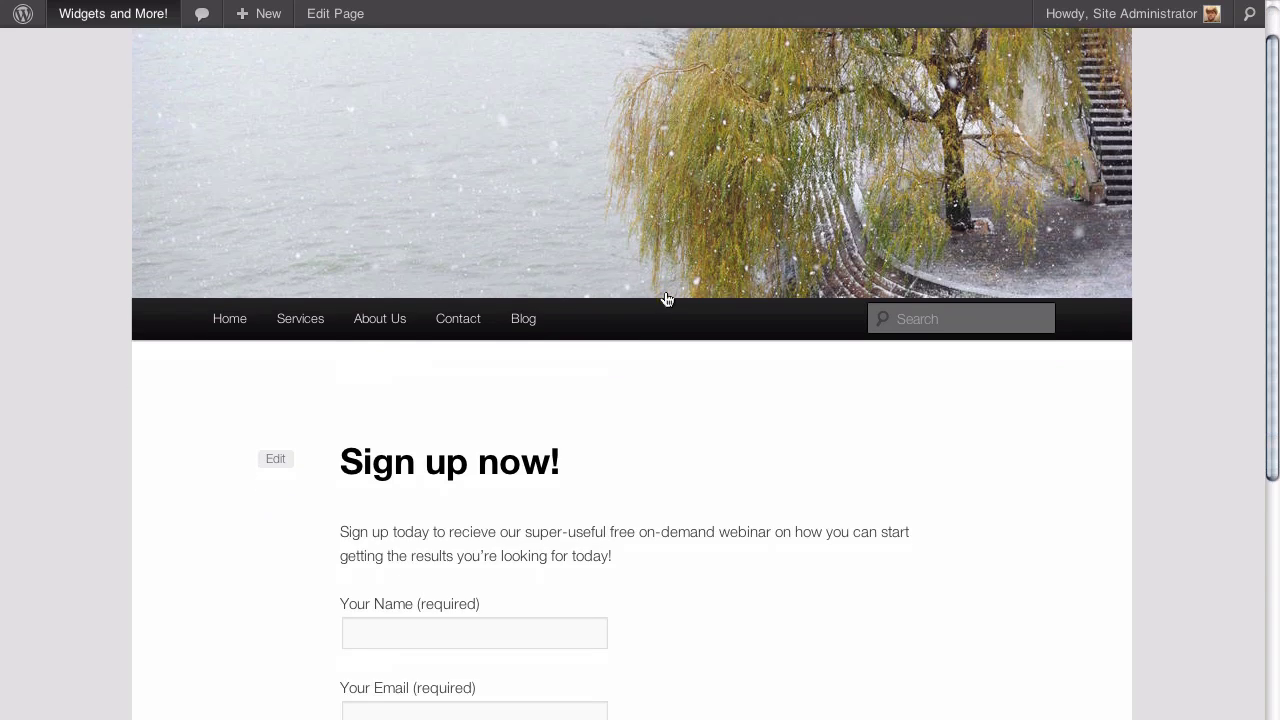
pyautogui.scroll(-1, 666, 296)
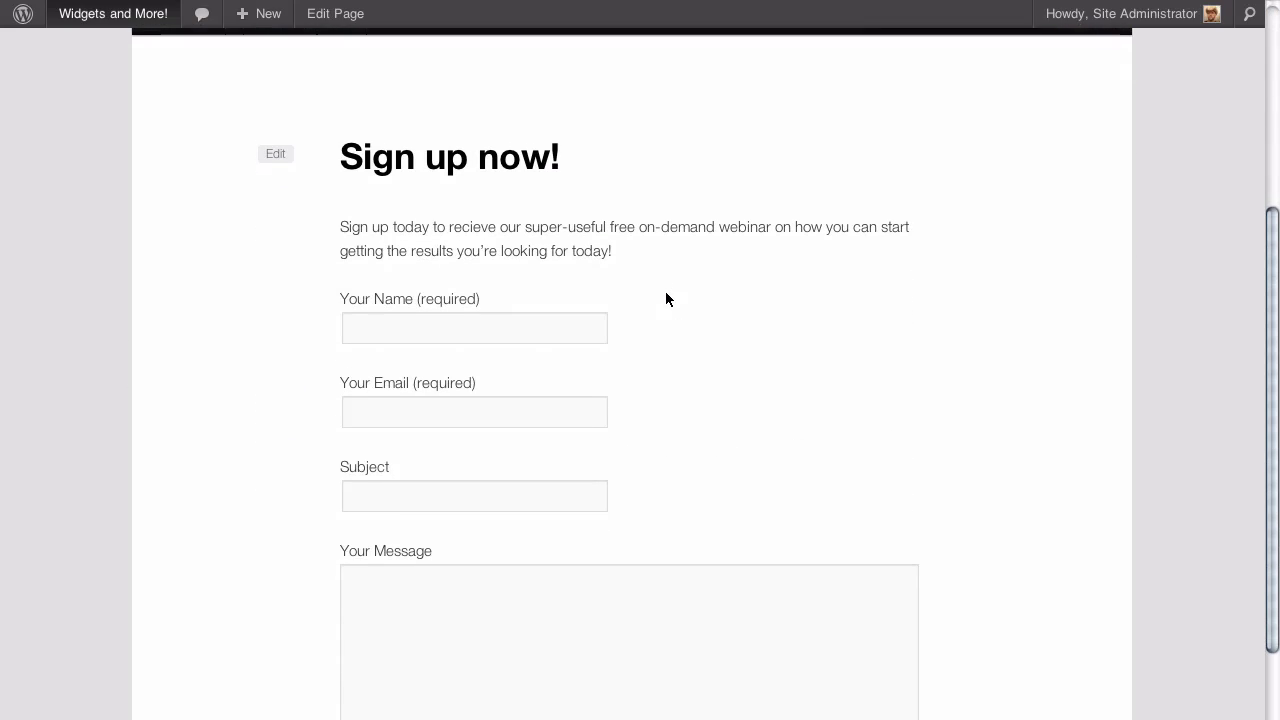
pyautogui.scroll(-2, 667, 299)
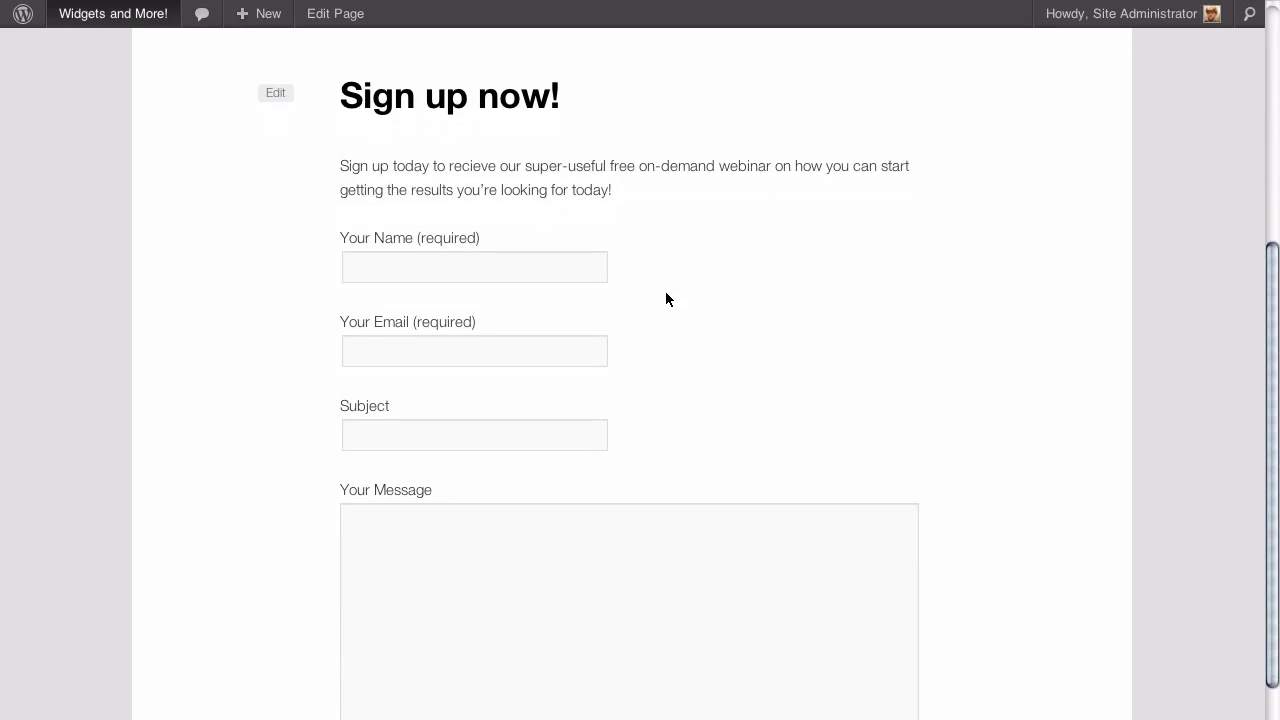